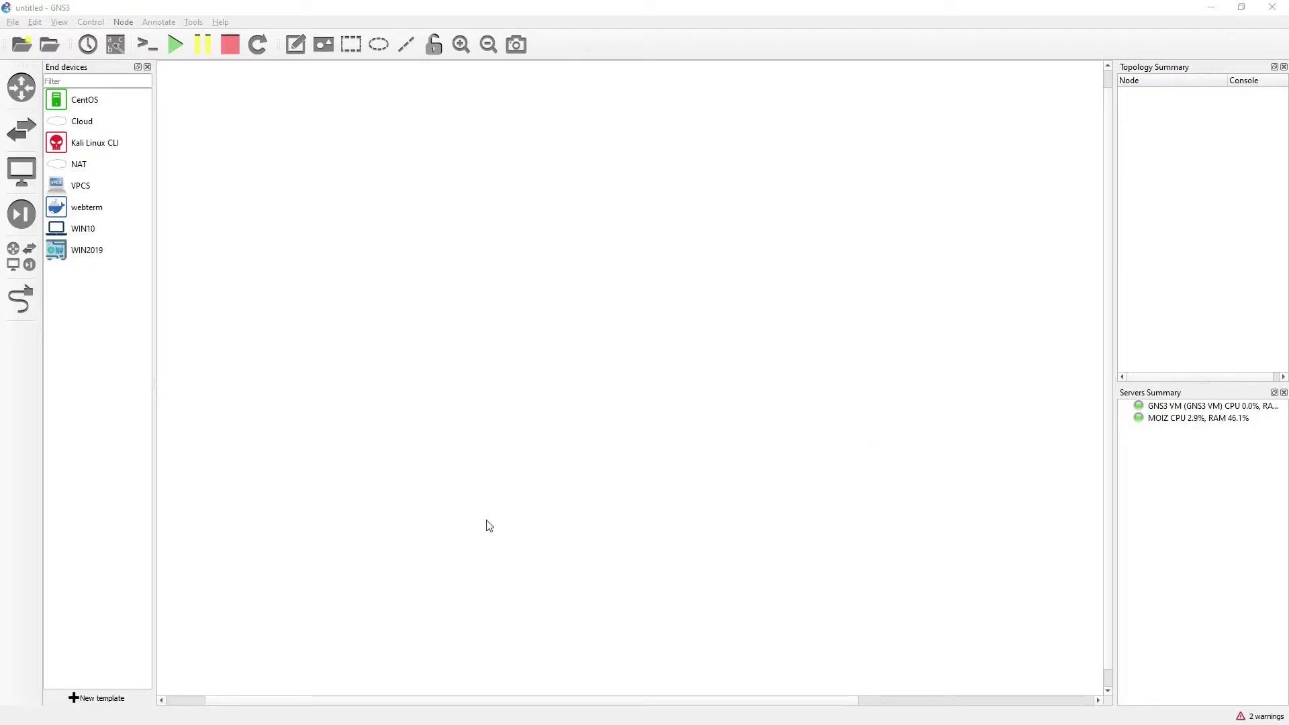
Start a new template from the server's appliances and install the second, stable Windows (Qemu) entry
click(104, 698)
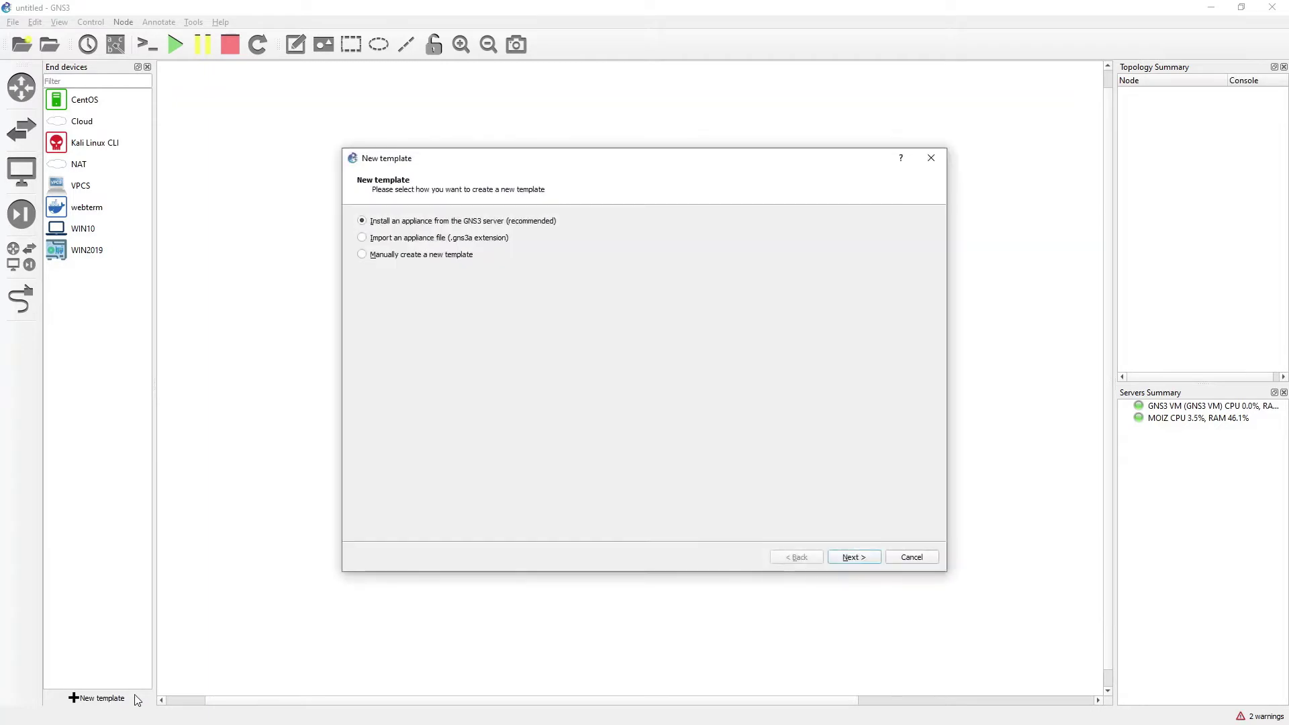
click(860, 560)
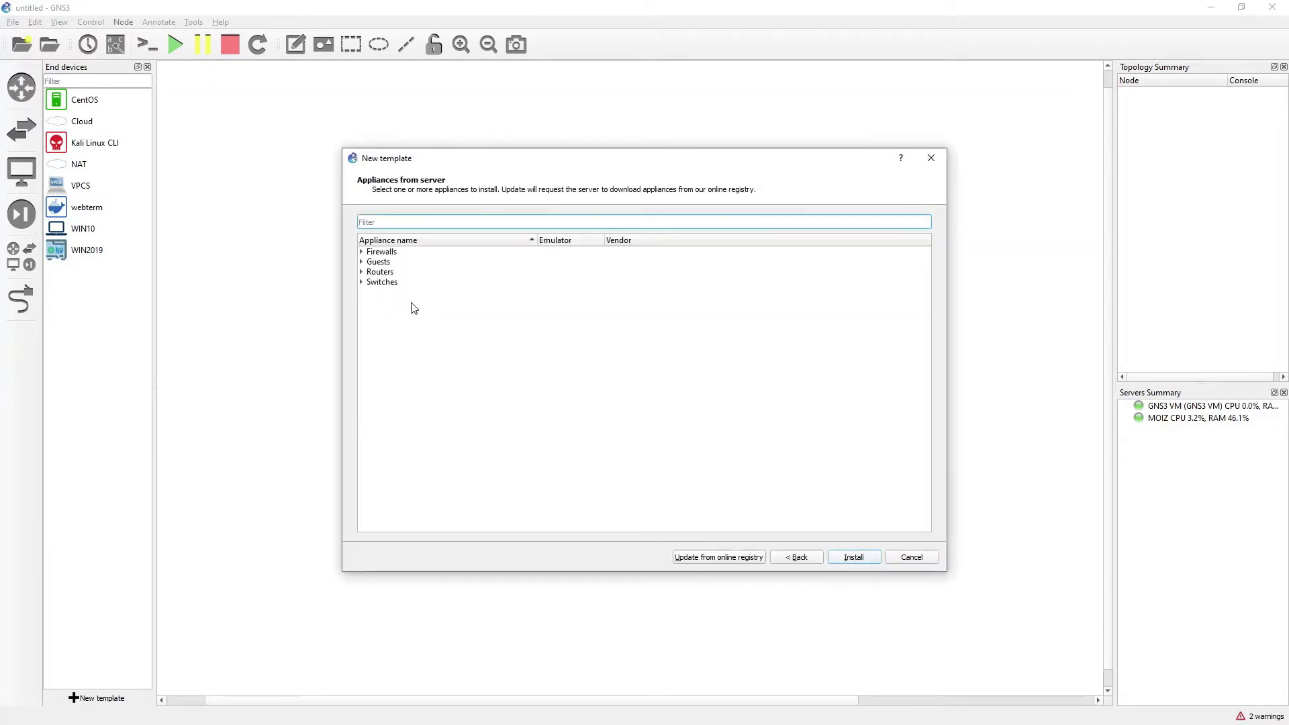
scroll(436, 439, down, 5)
scroll(436, 440, down, 10)
click(419, 469)
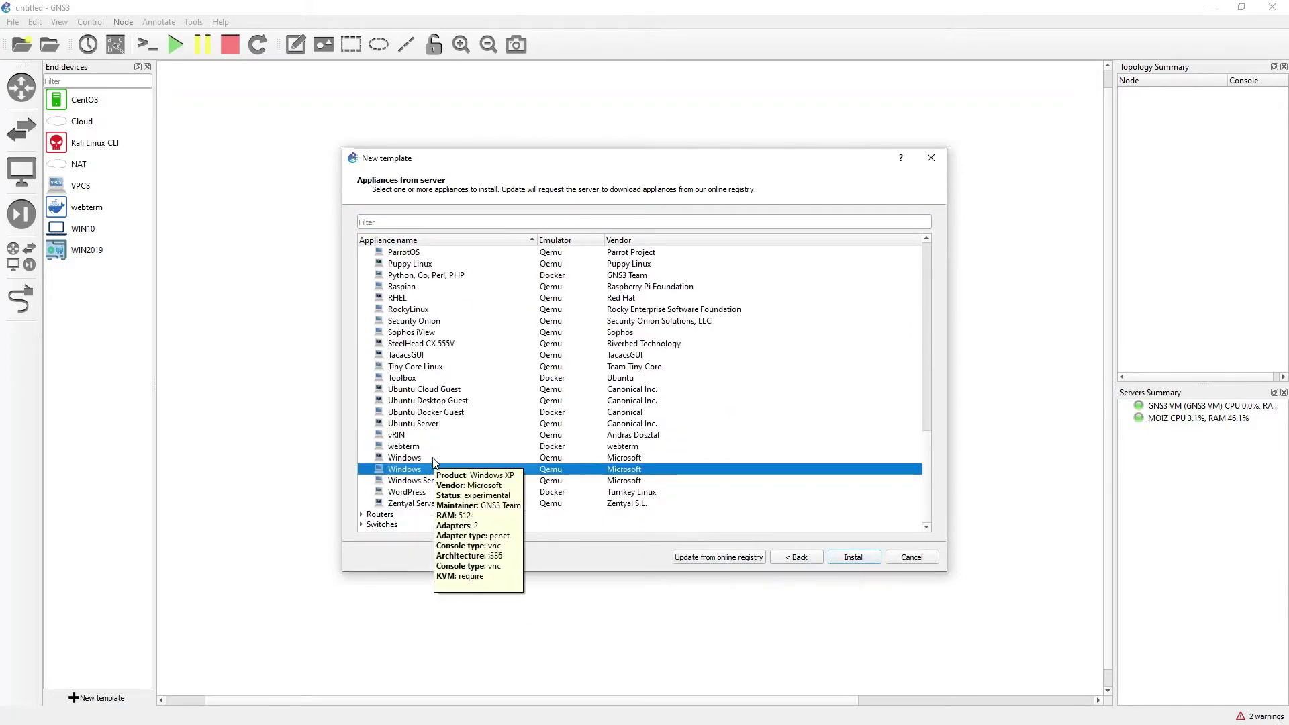
click(433, 458)
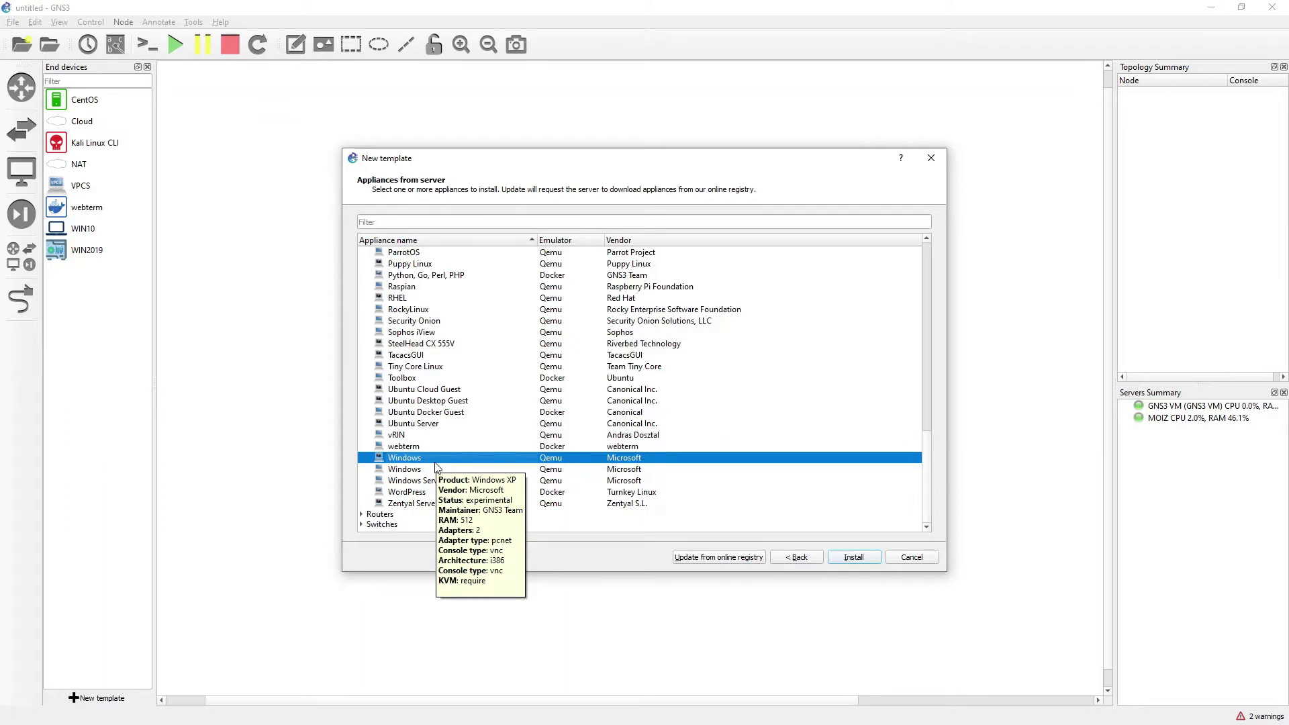
click(424, 469)
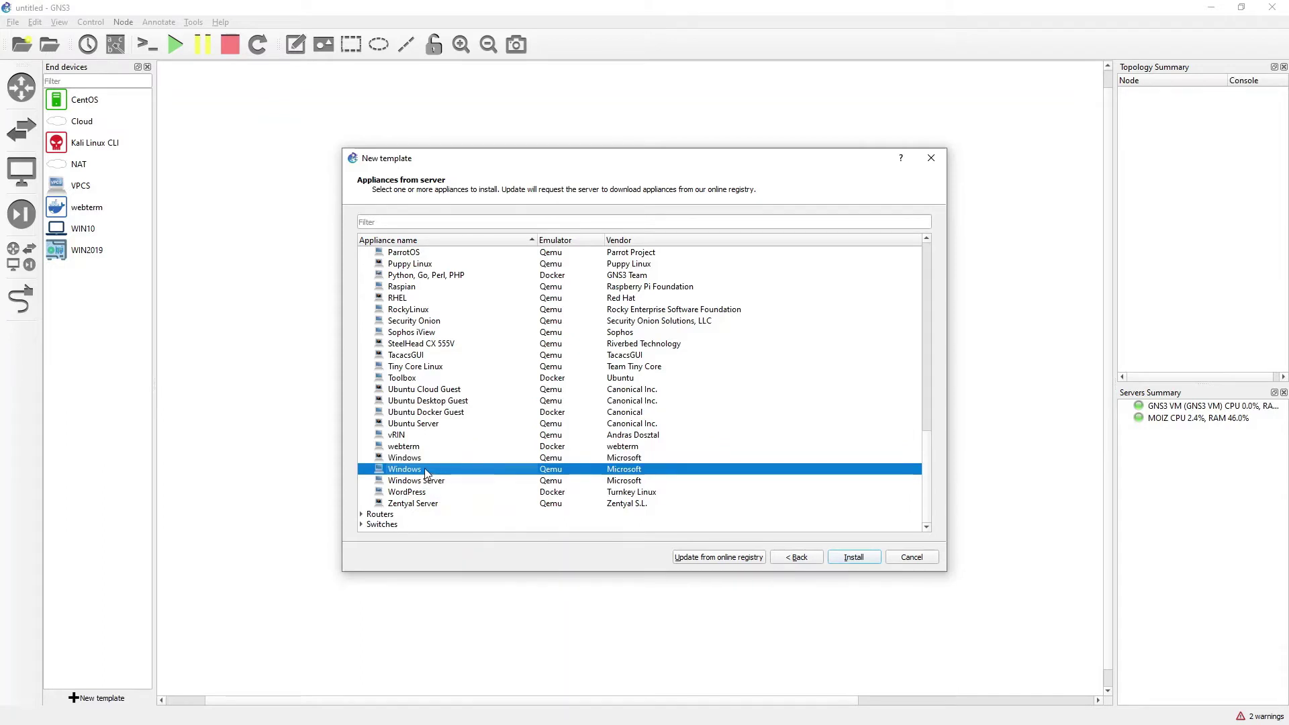
mouse_move(424, 468)
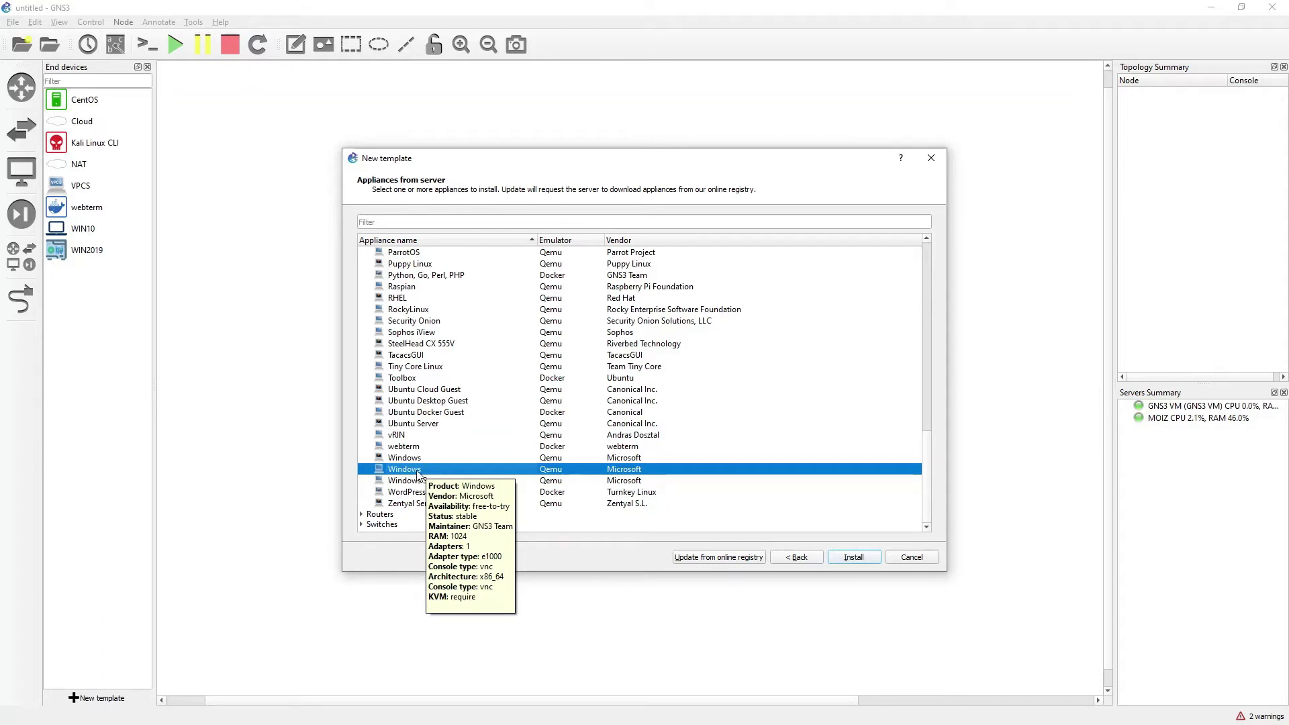
click(861, 557)
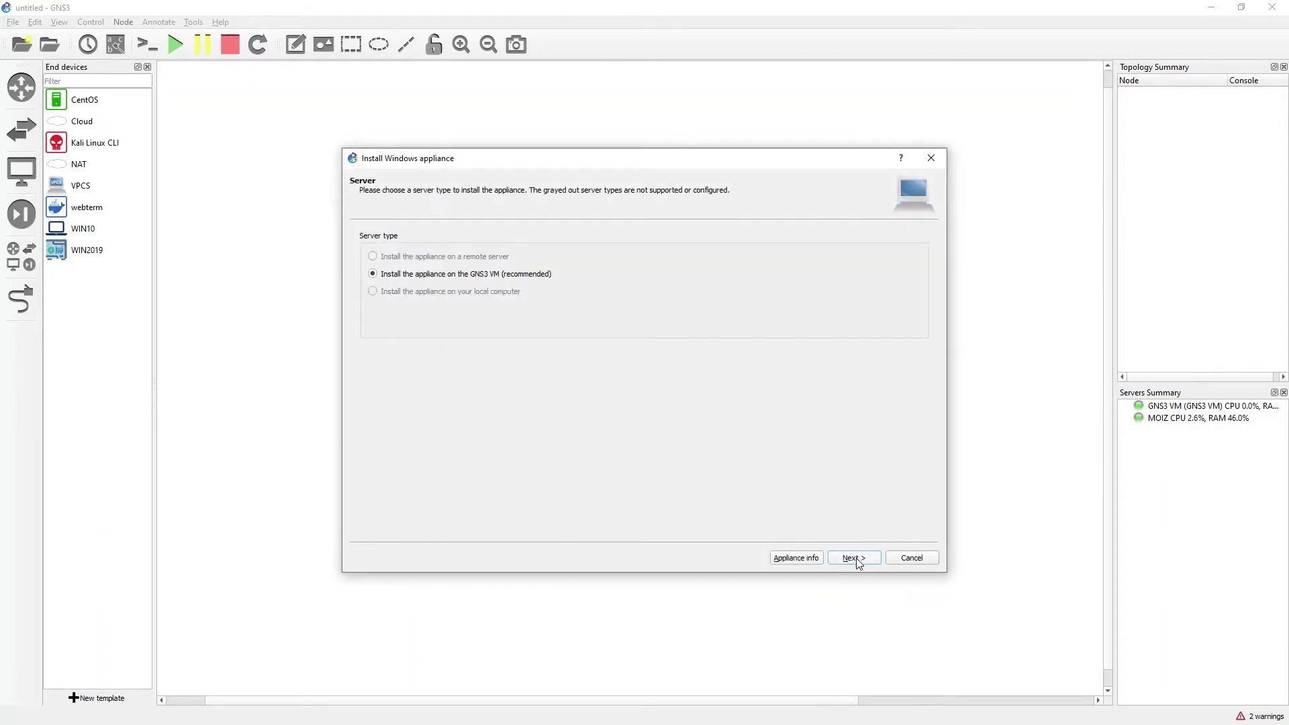
Accept the GNS3 VM server and default Qemu settings, then download MSEdge-Win10-VMware-disk1.vmdk
click(855, 558)
click(854, 558)
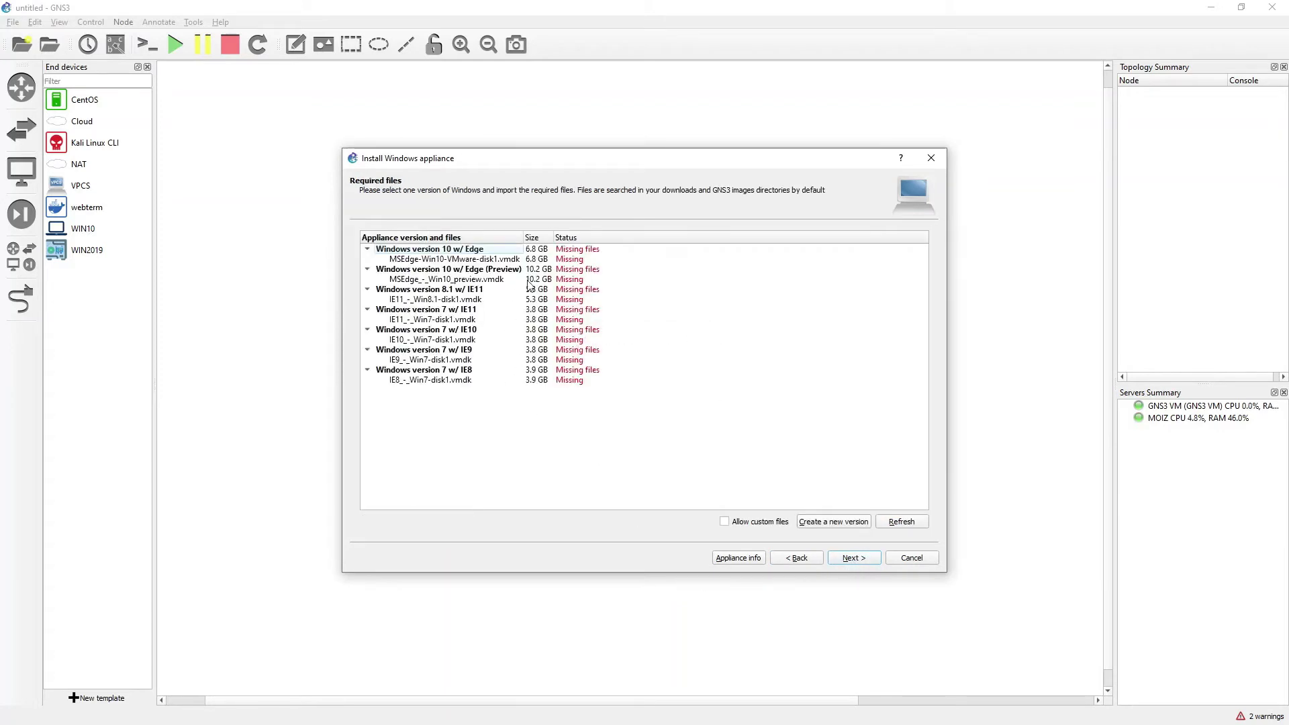
click(485, 262)
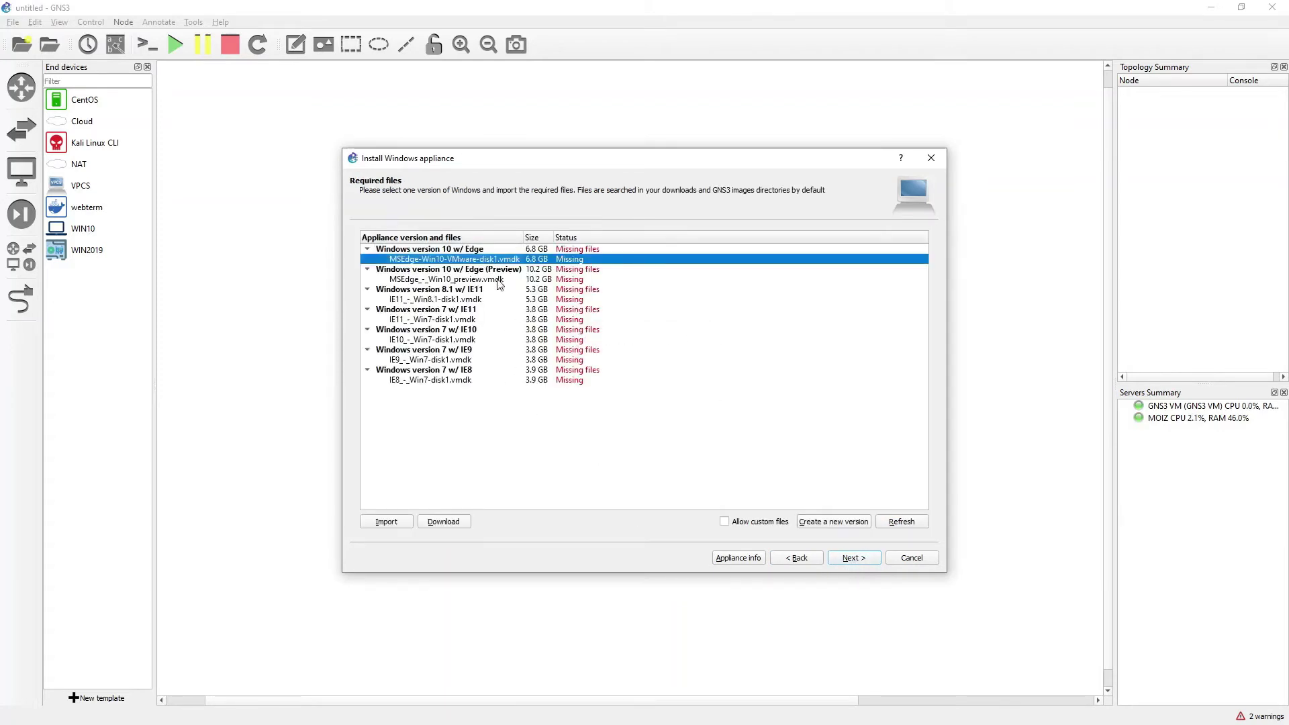
click(444, 521)
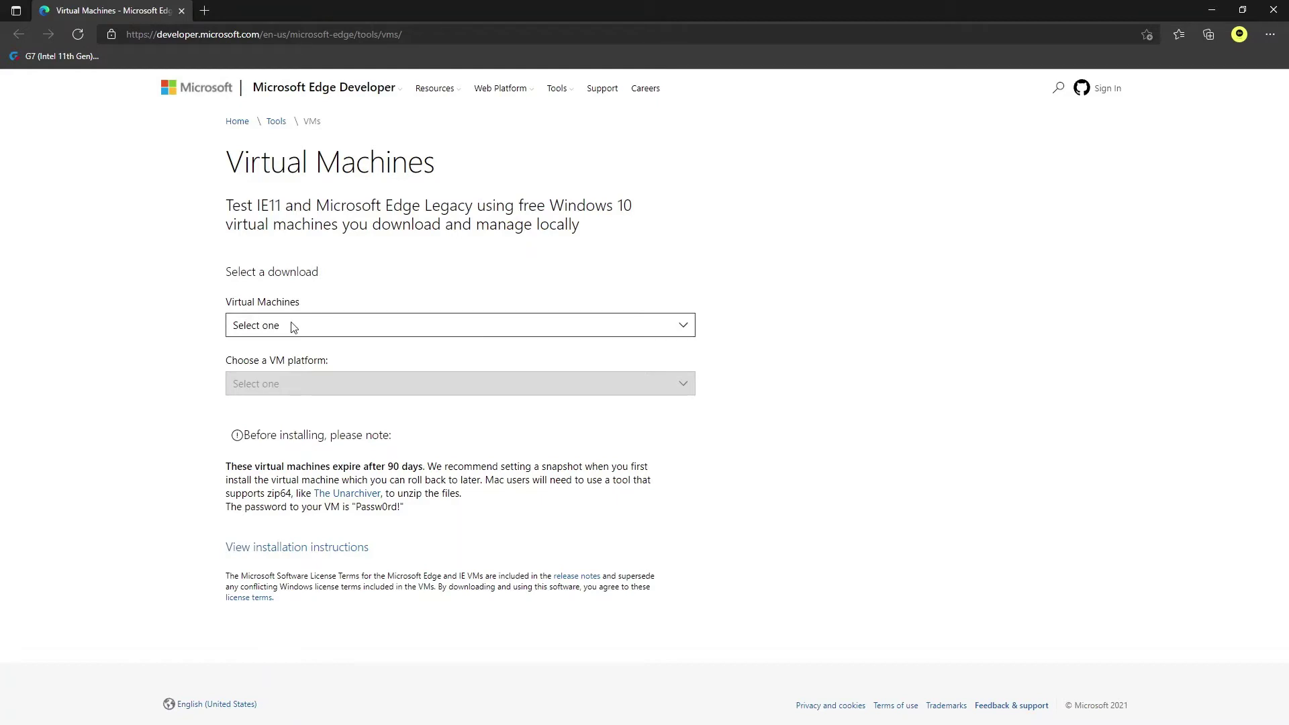
Download MSEdge on Win10 (x64) Stable 1809 for VMware (Windows, Mac) as a .zip
click(376, 329)
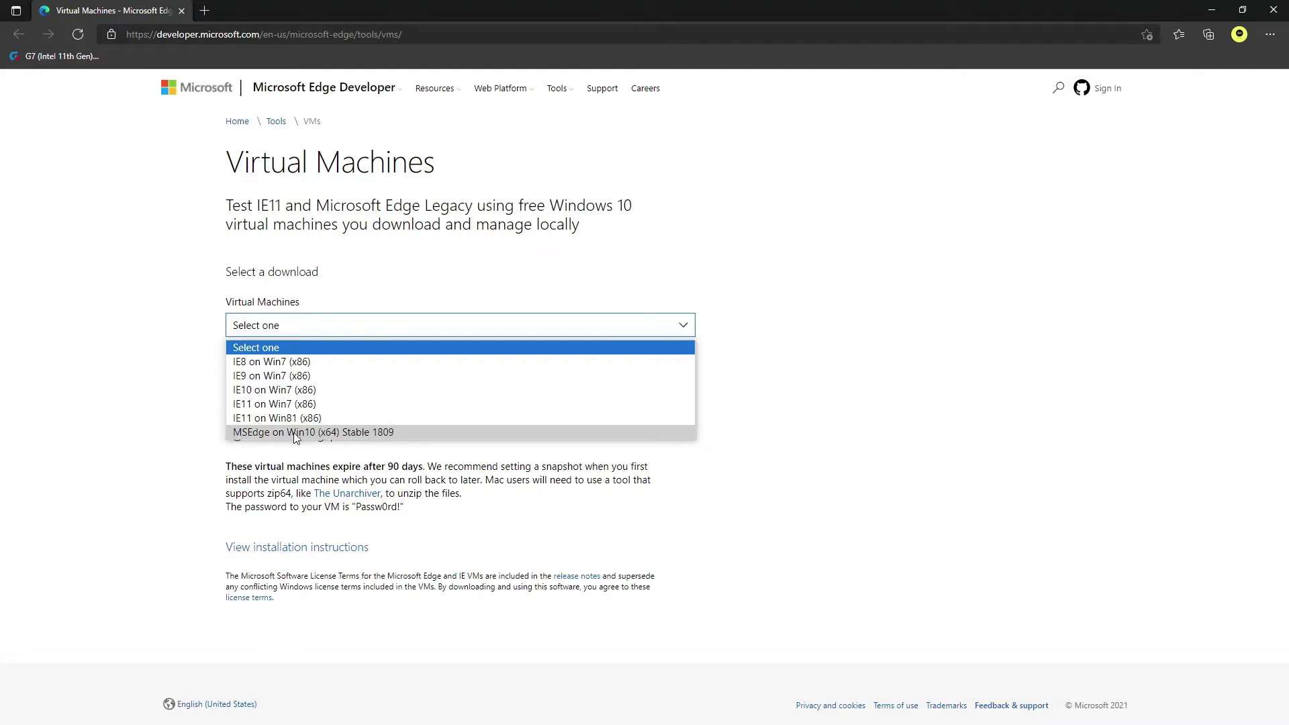
click(380, 433)
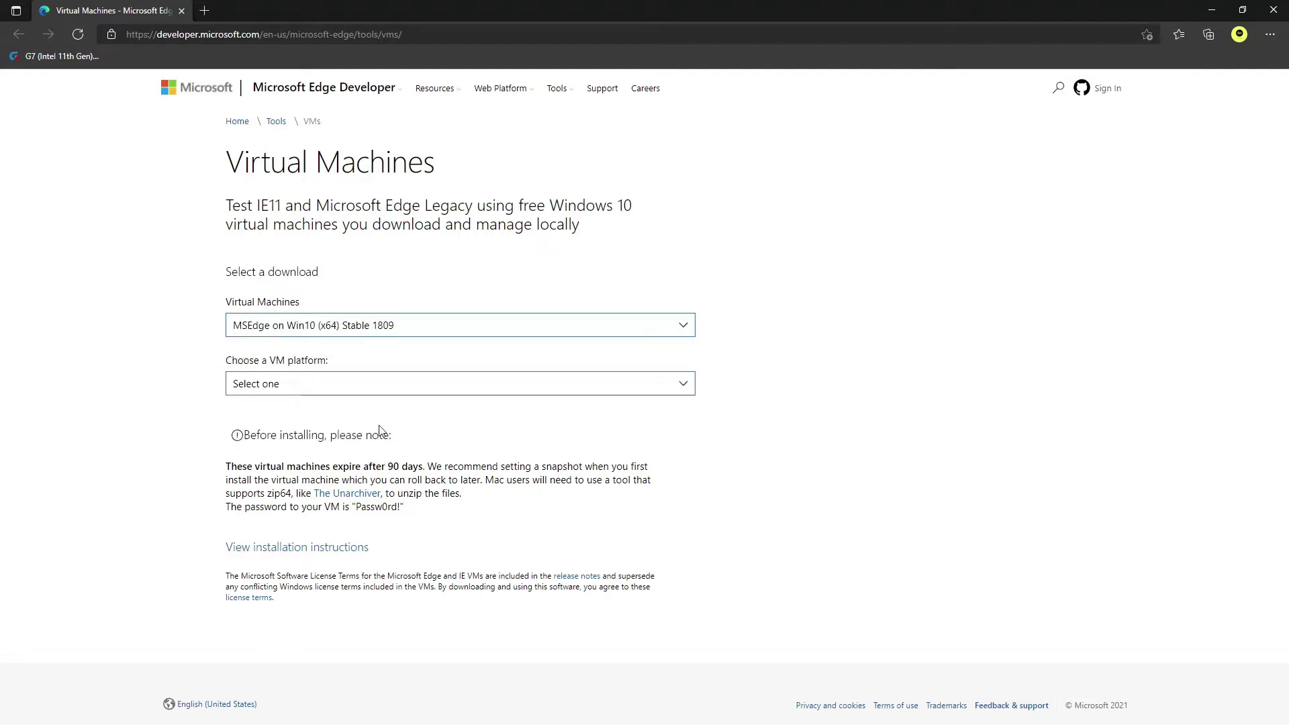
click(426, 385)
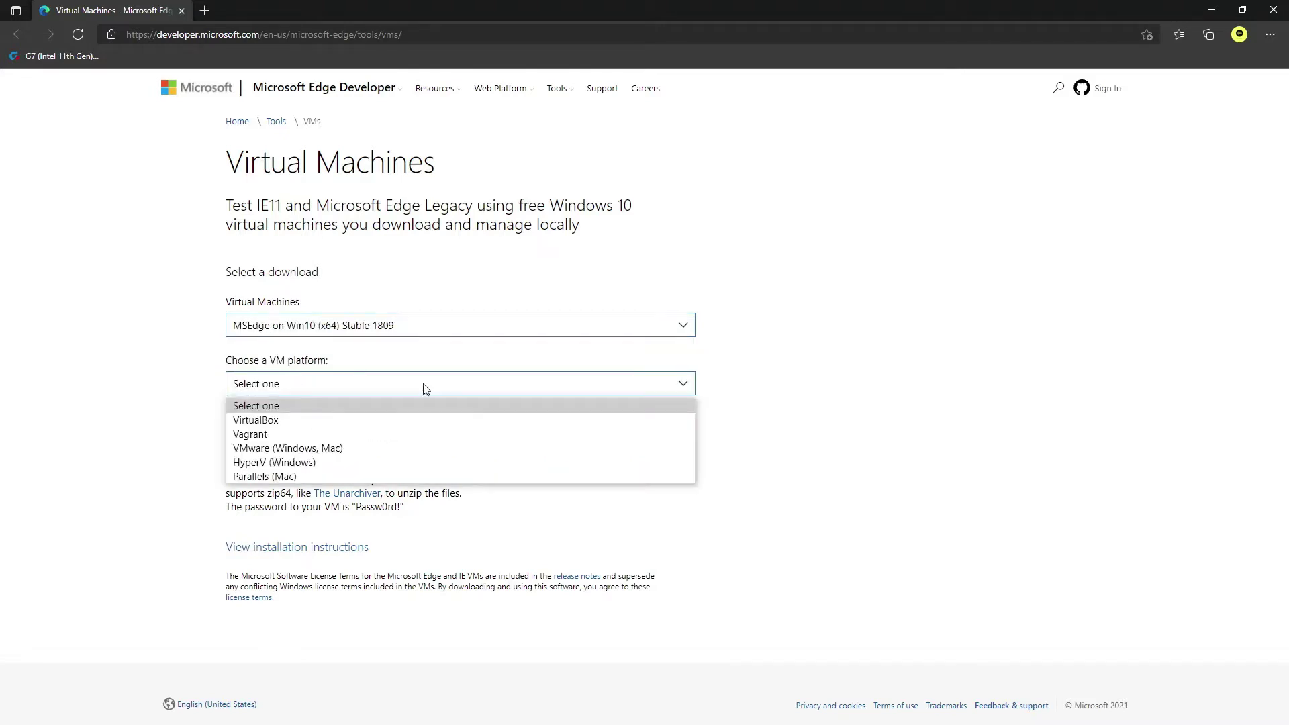
click(340, 448)
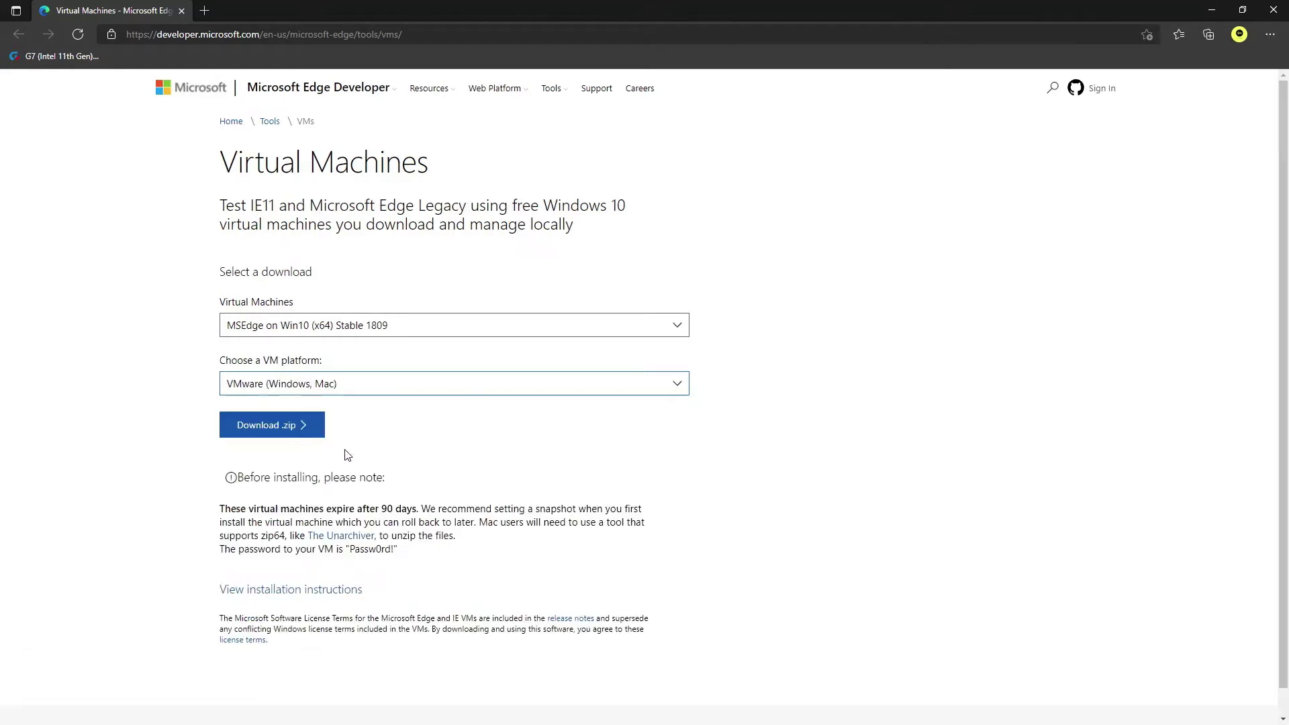
click(302, 430)
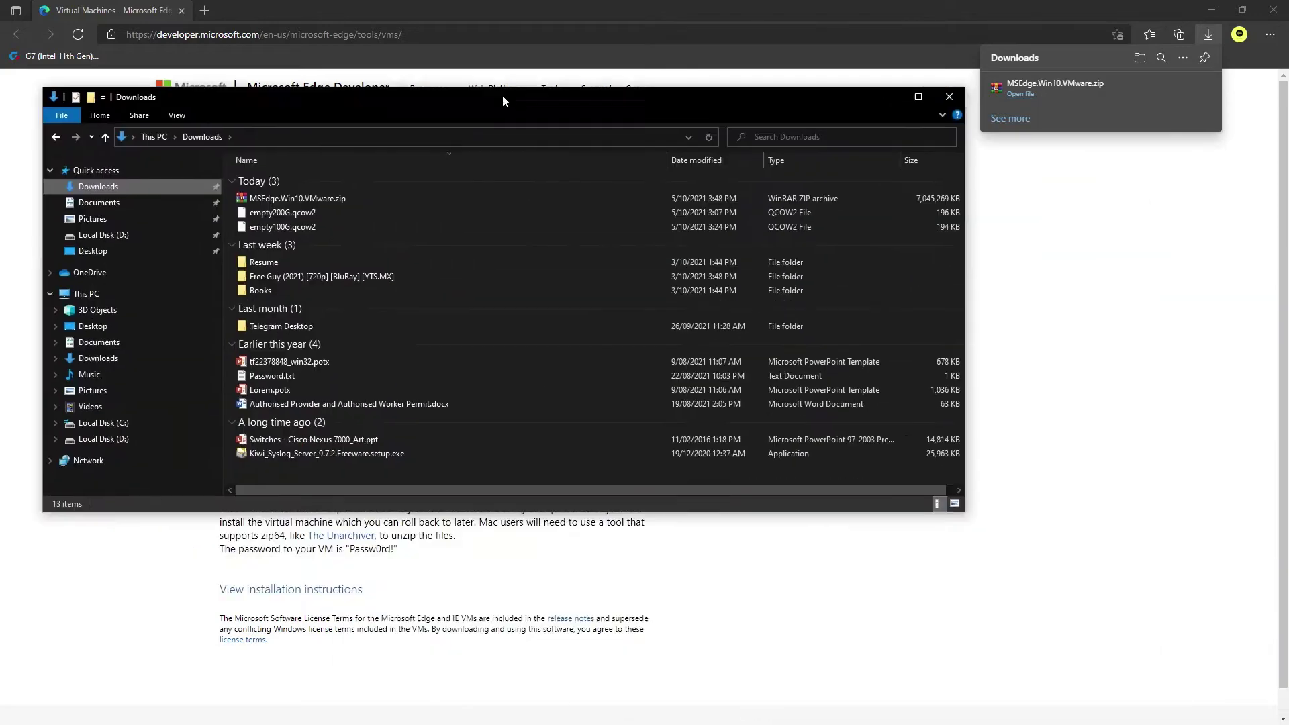
Move the downloaded MSEdge.Win10.VMware.zip from Downloads into D:\IMG-Qemu
drag(502, 94, 685, 100)
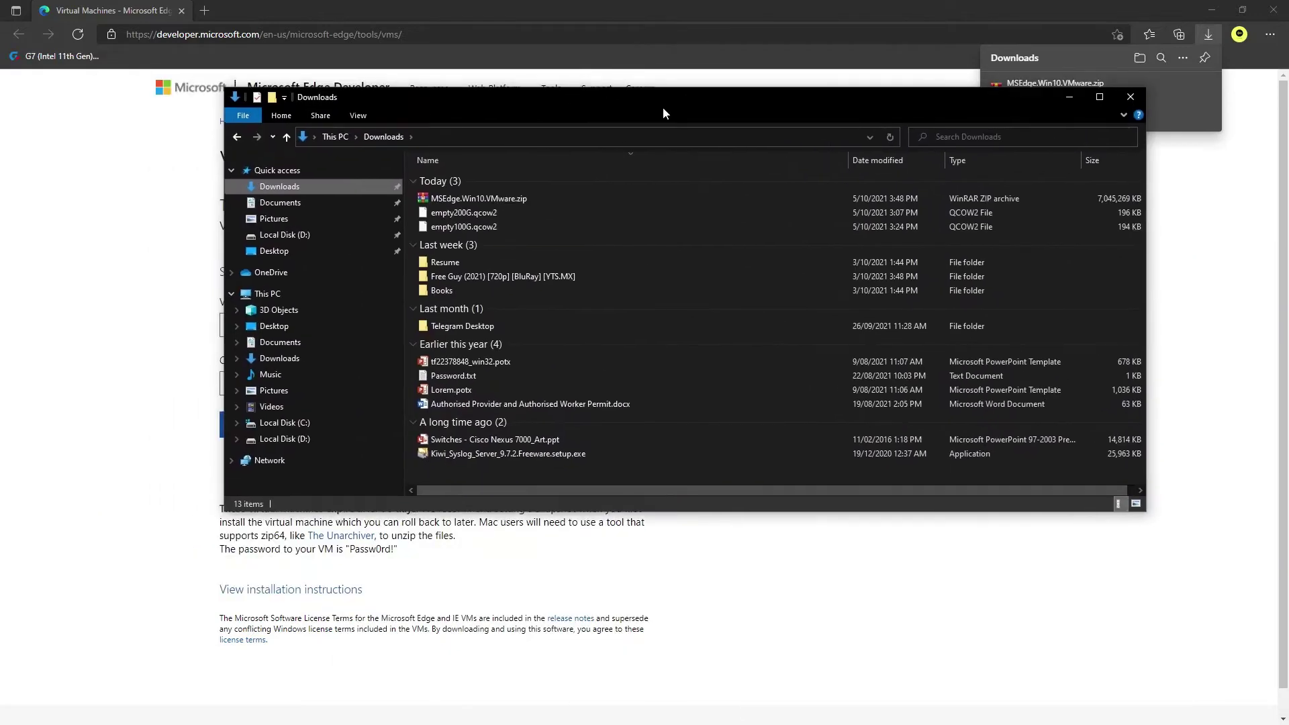
right_click(479, 200)
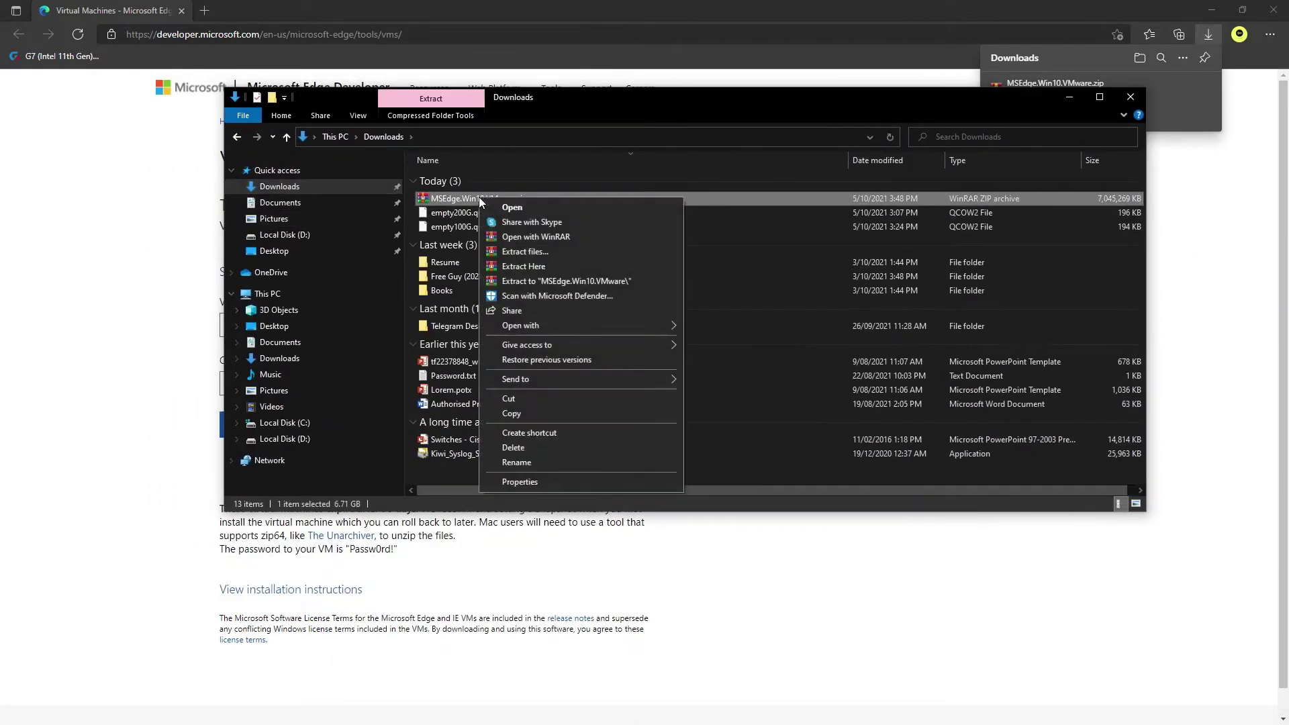
click(542, 401)
click(296, 438)
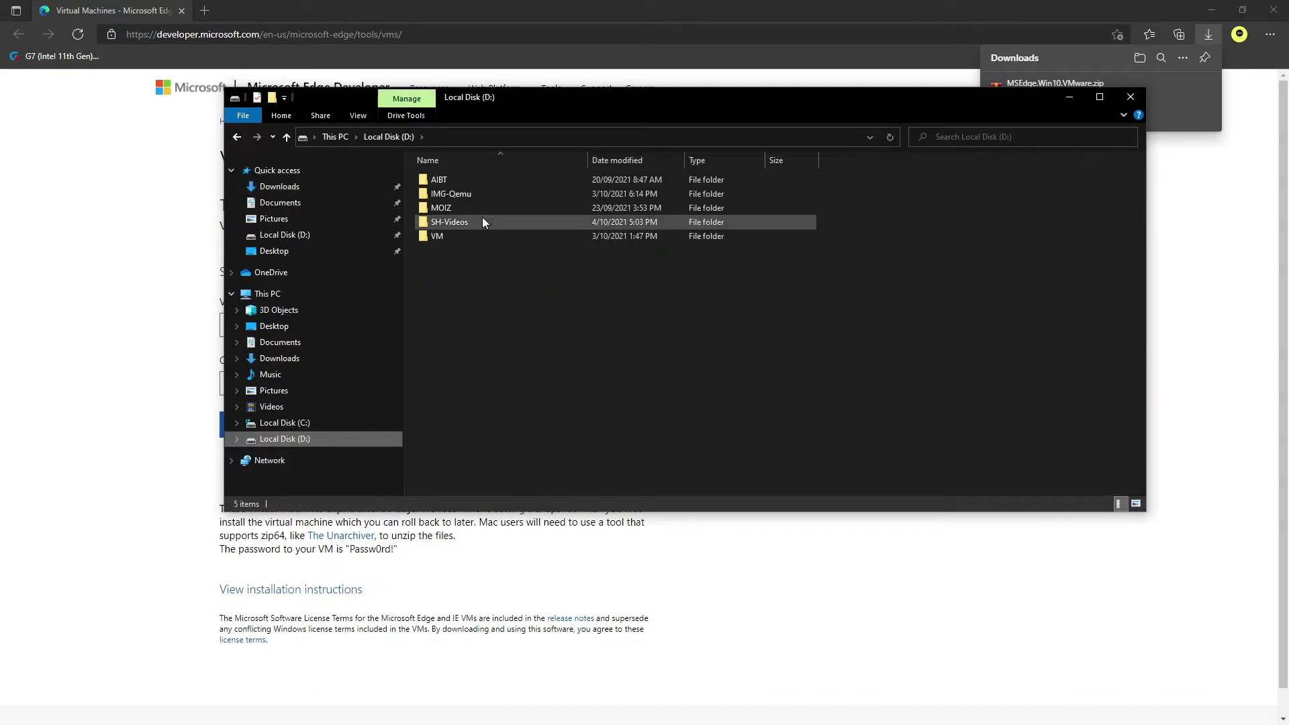
click(487, 195)
double_click(488, 195)
right_click(525, 290)
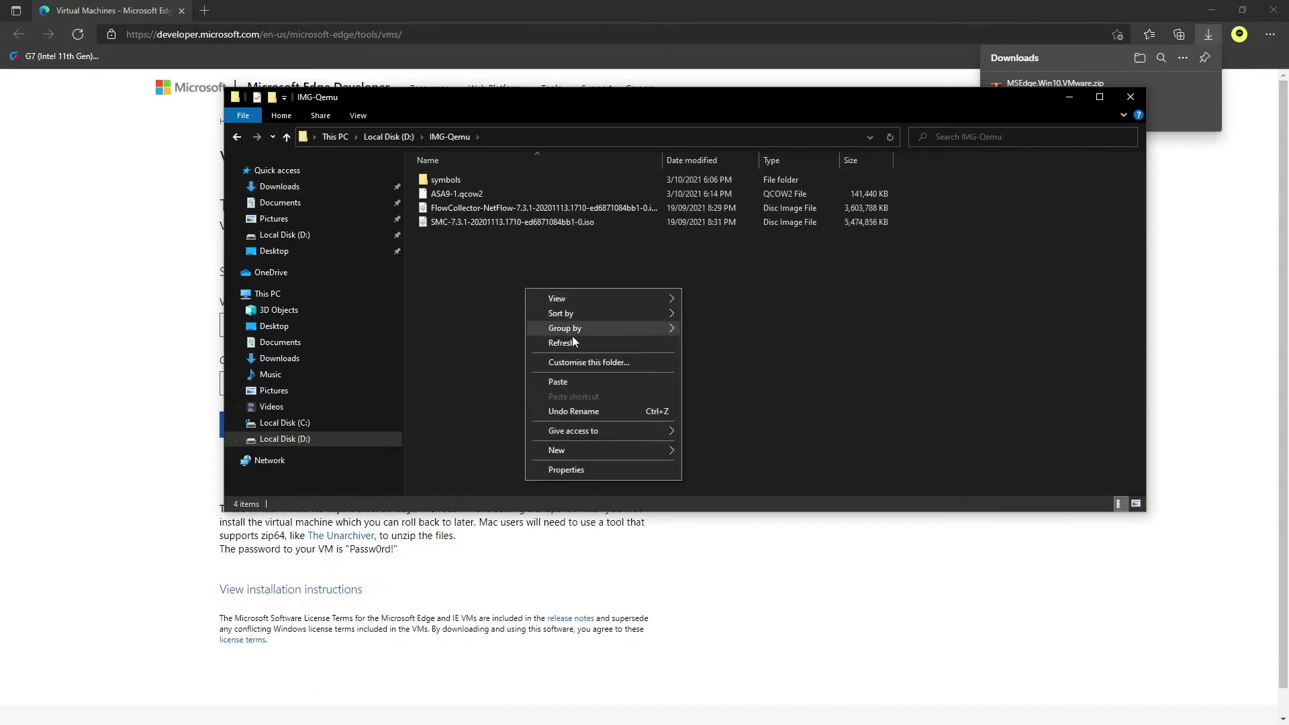
click(562, 381)
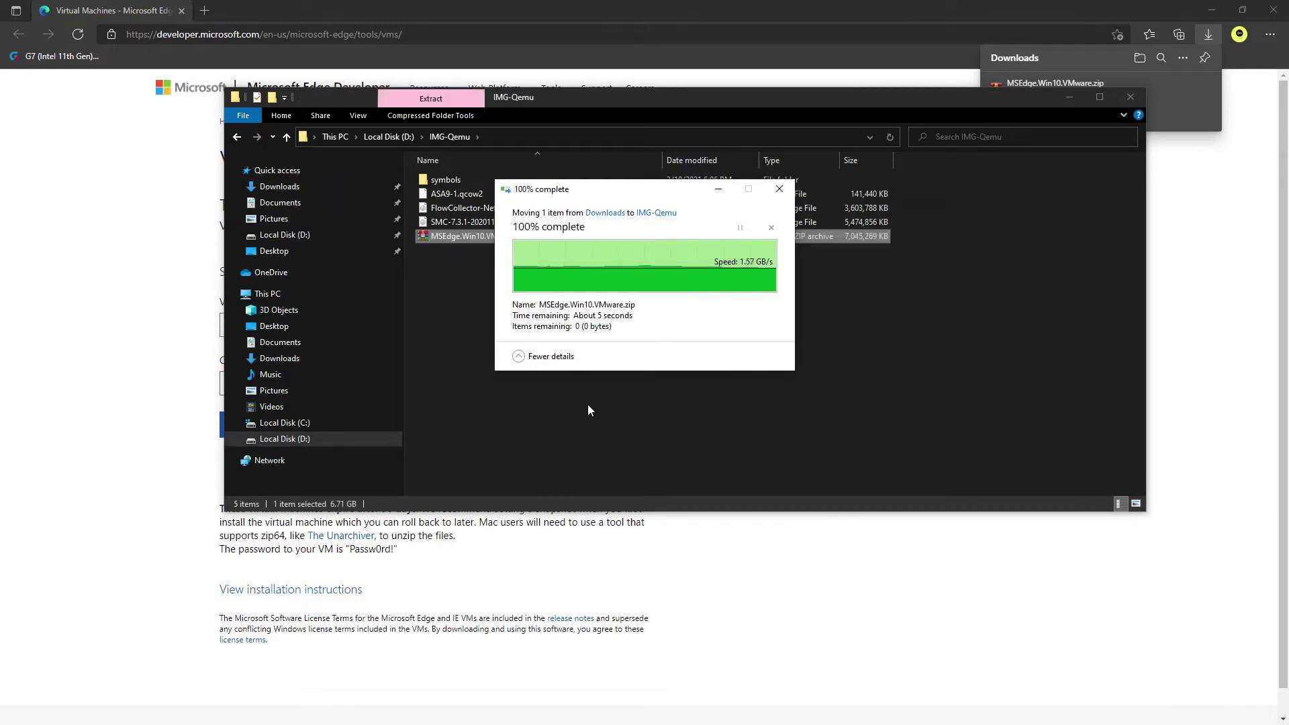
Extract the zip in IMG-Qemu and select MSEdge-Win10-VMware-disk1.vmdk in the extracted folder
right_click(502, 236)
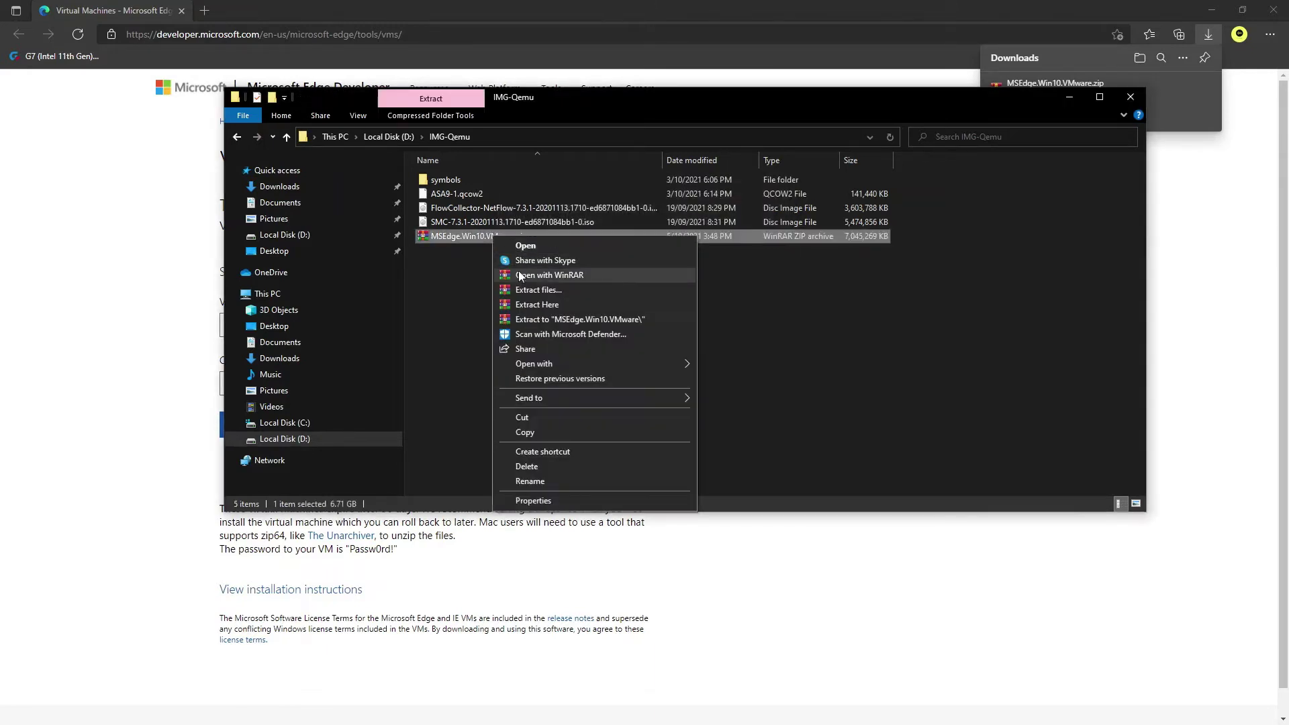
click(542, 303)
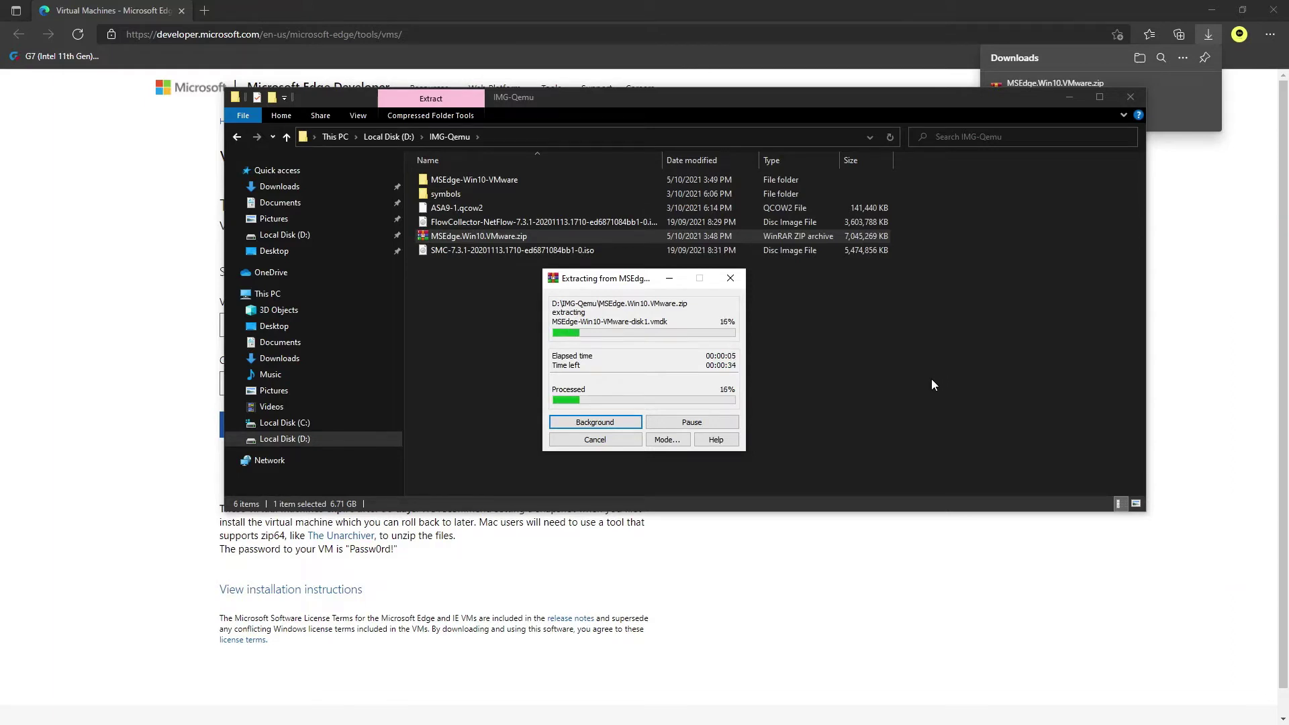
click(594, 421)
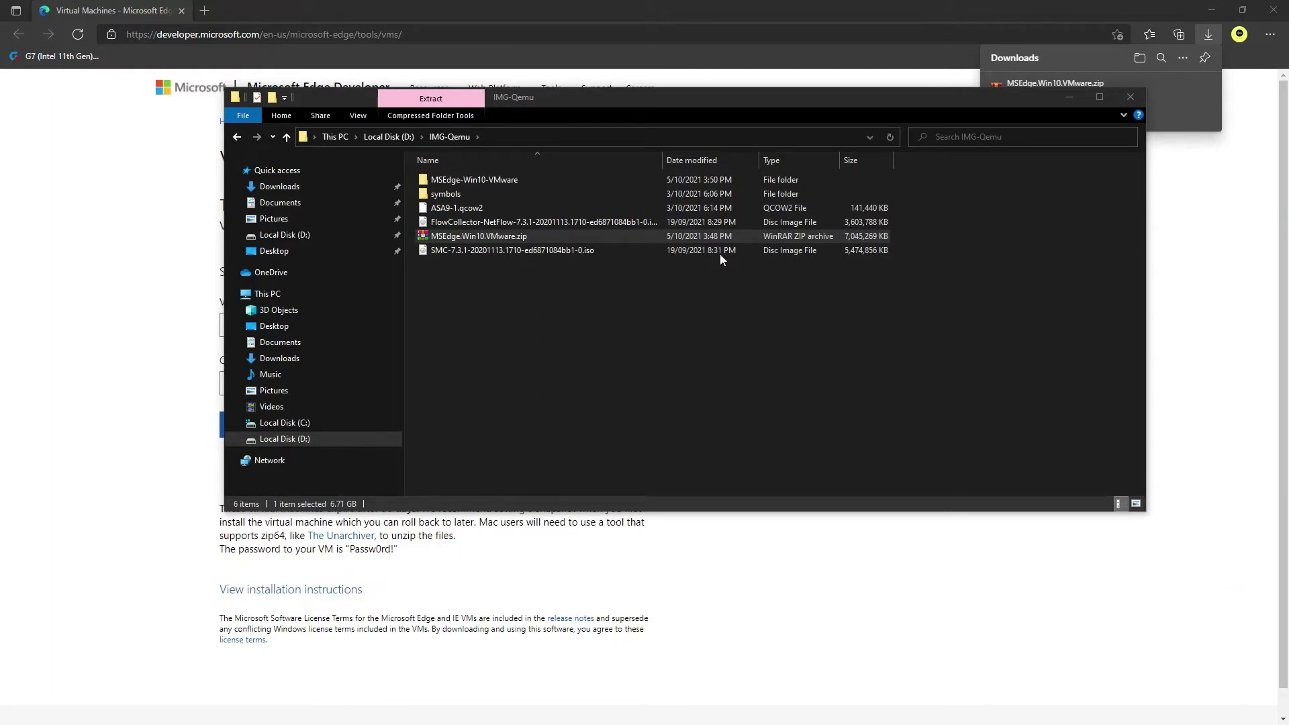
click(492, 180)
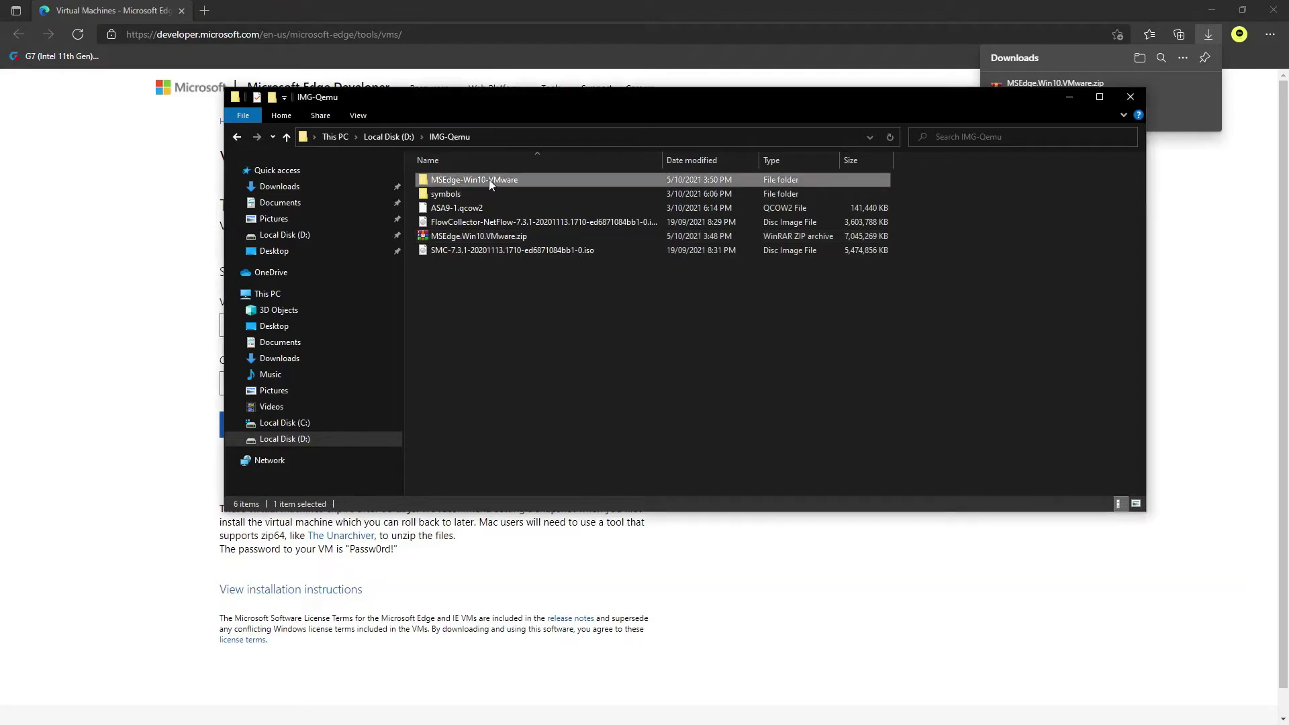
double_click(489, 179)
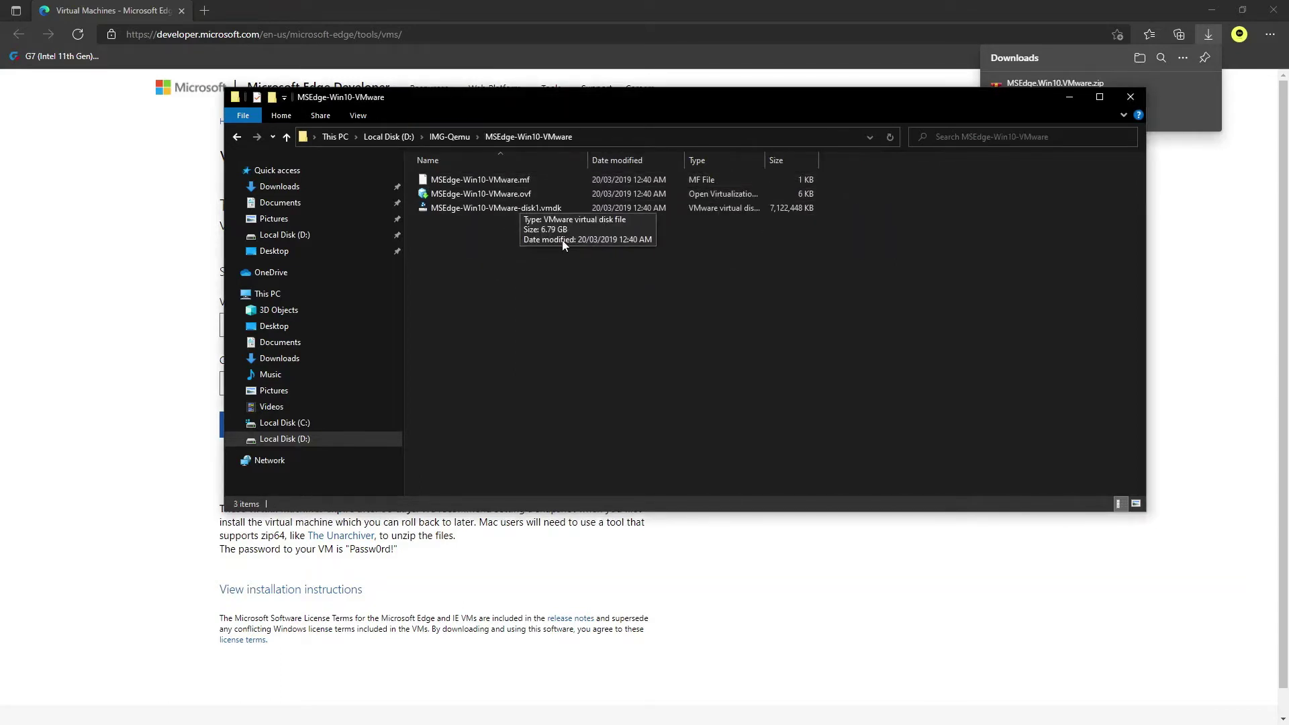
drag(571, 246, 606, 270)
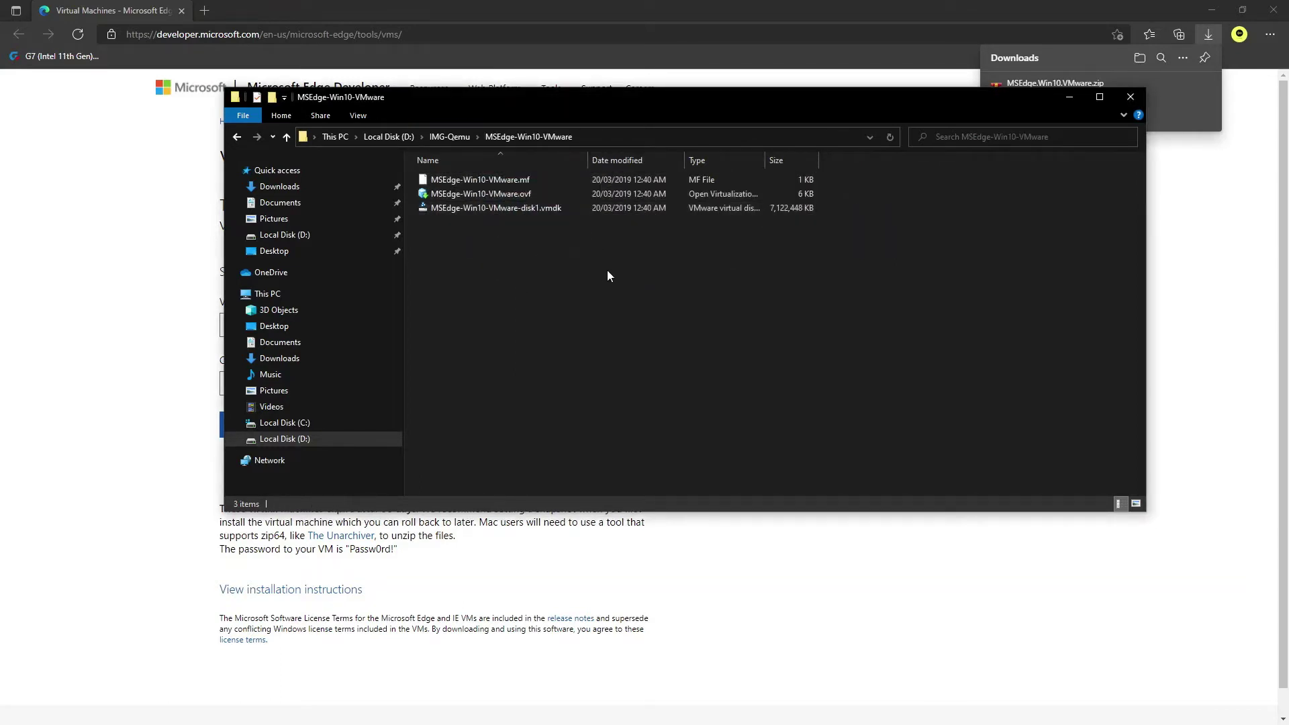
click(545, 207)
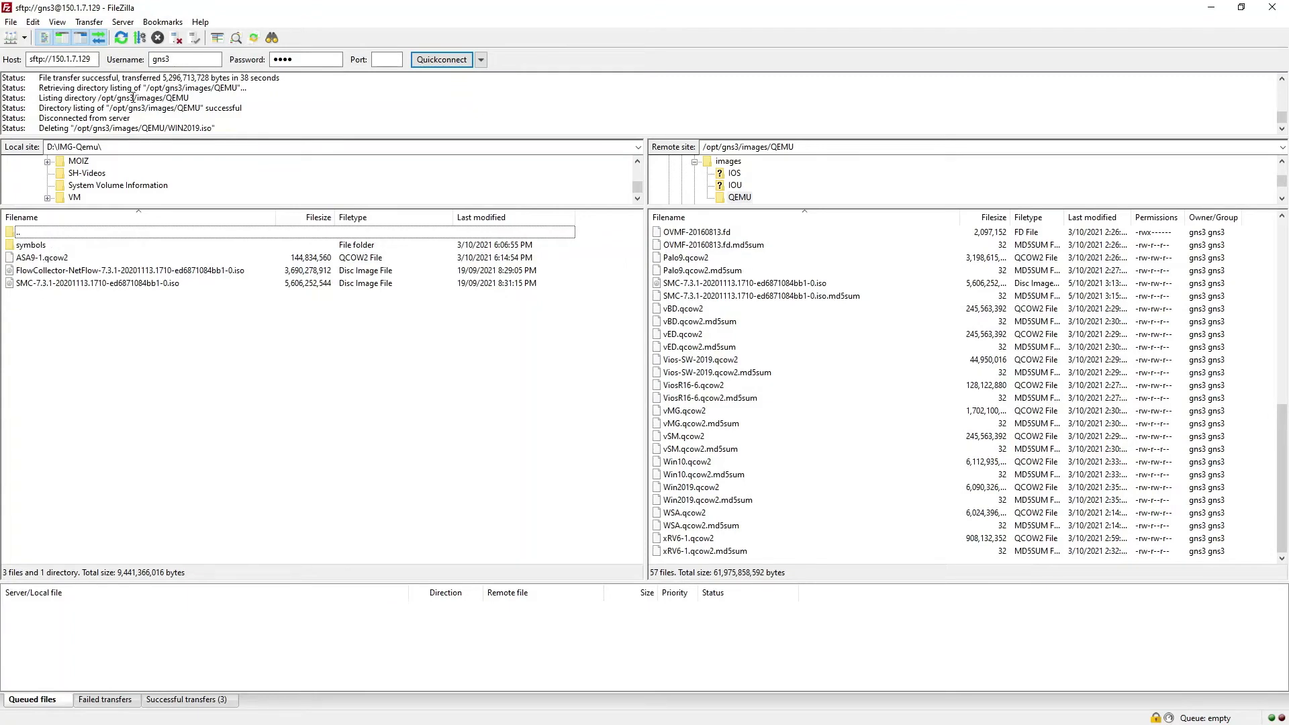
Upload MSEdge-Win10-VMware-disk1.vmdk from the local MSEdge-Win10-VMware folder to /opt/gns3/images/QEMU
click(121, 38)
double_click(85, 245)
click(137, 245)
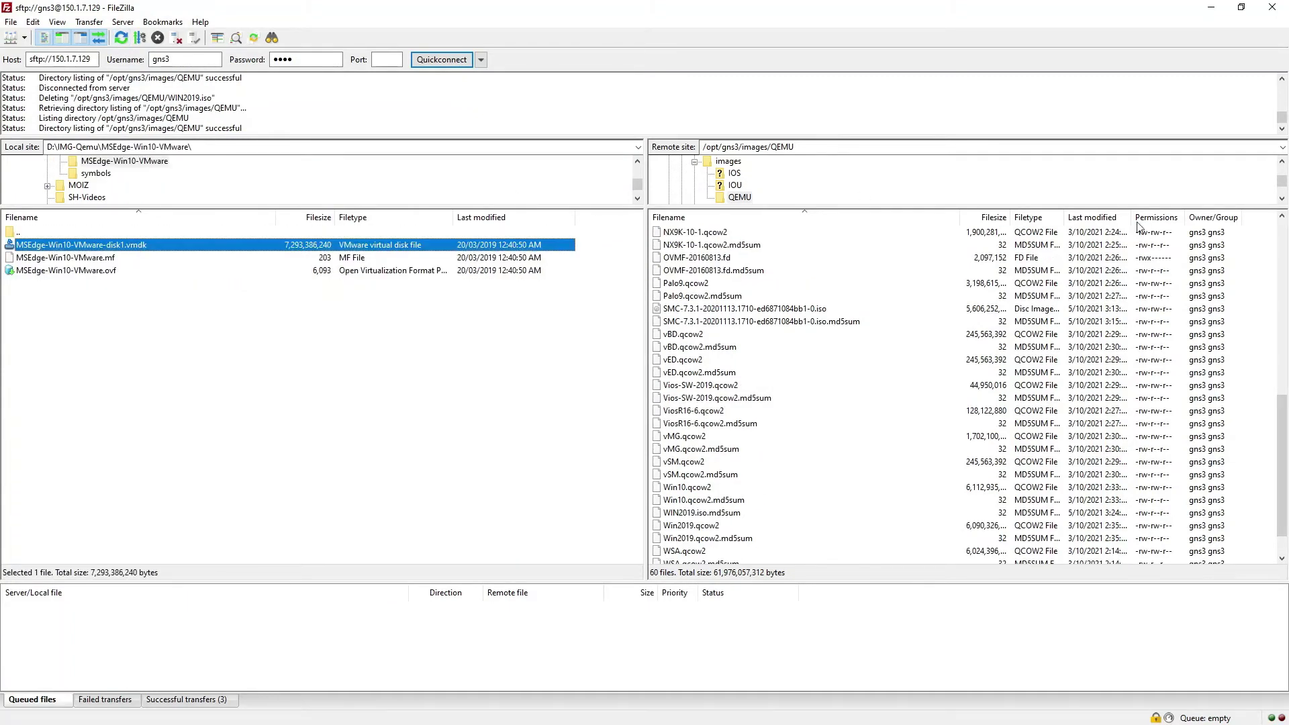
key(alt+Tab)
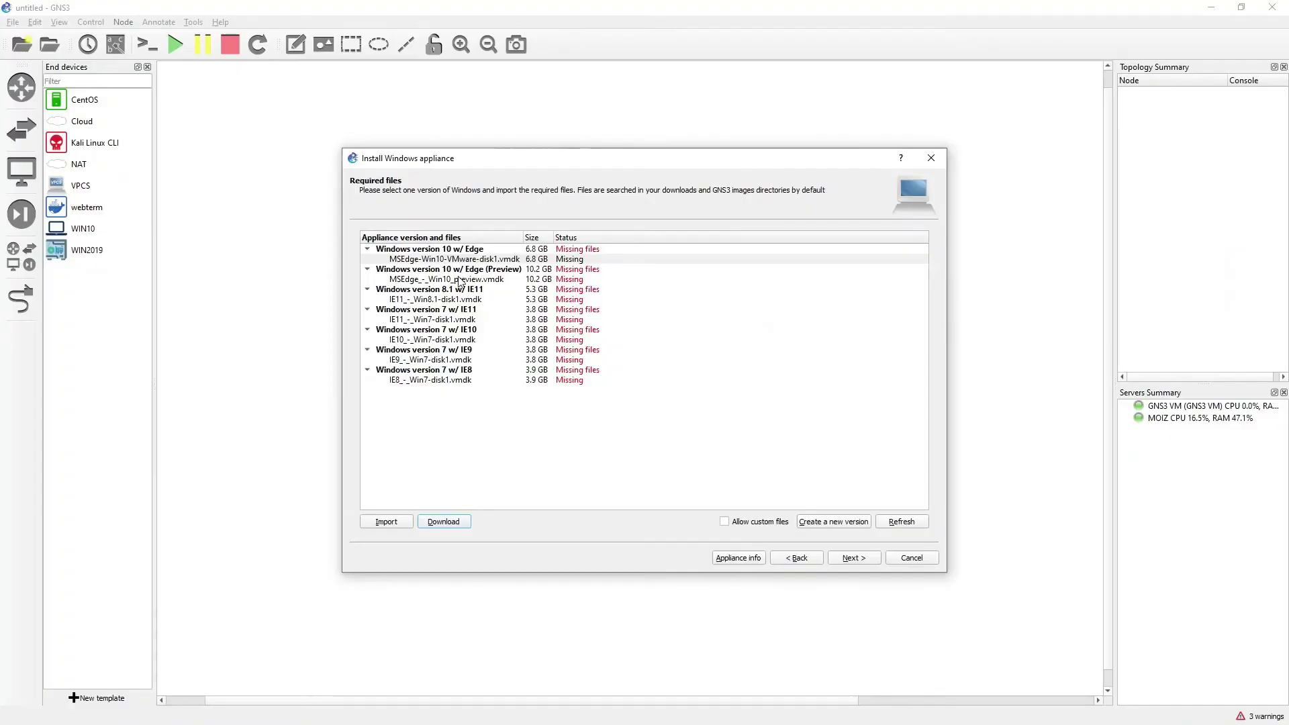
click(487, 261)
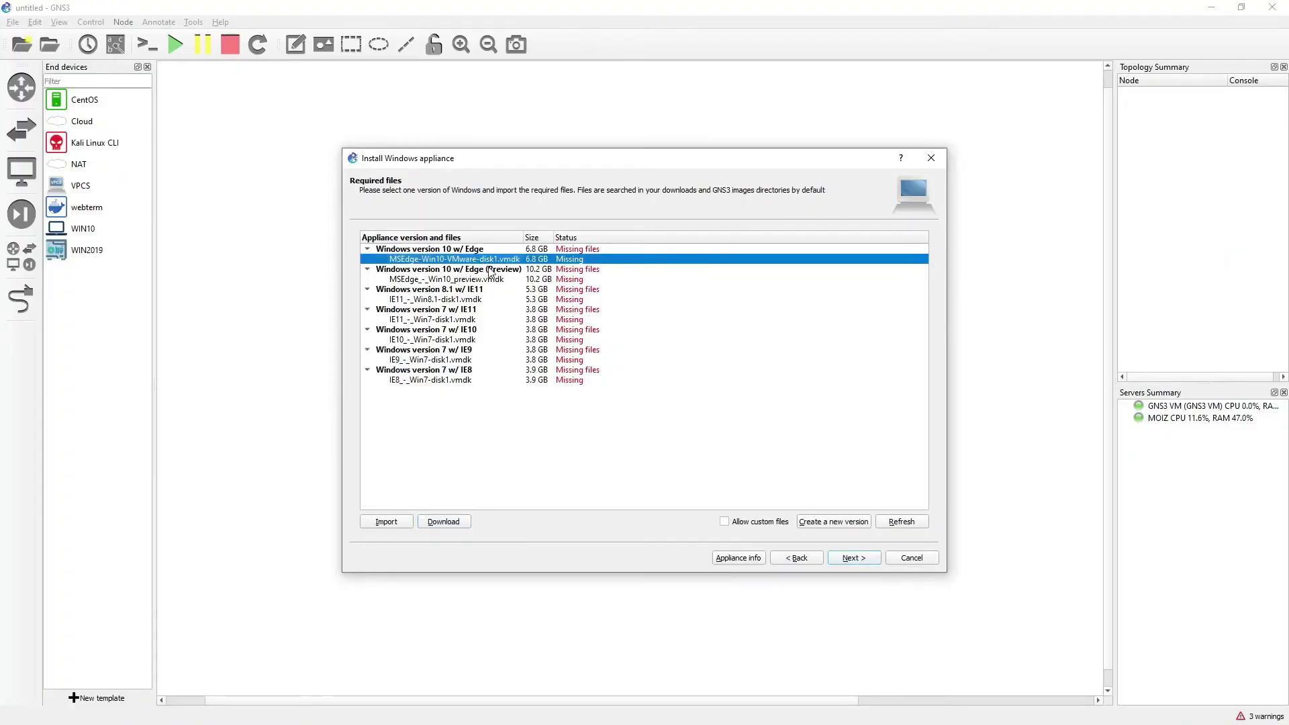
key(alt+Tab)
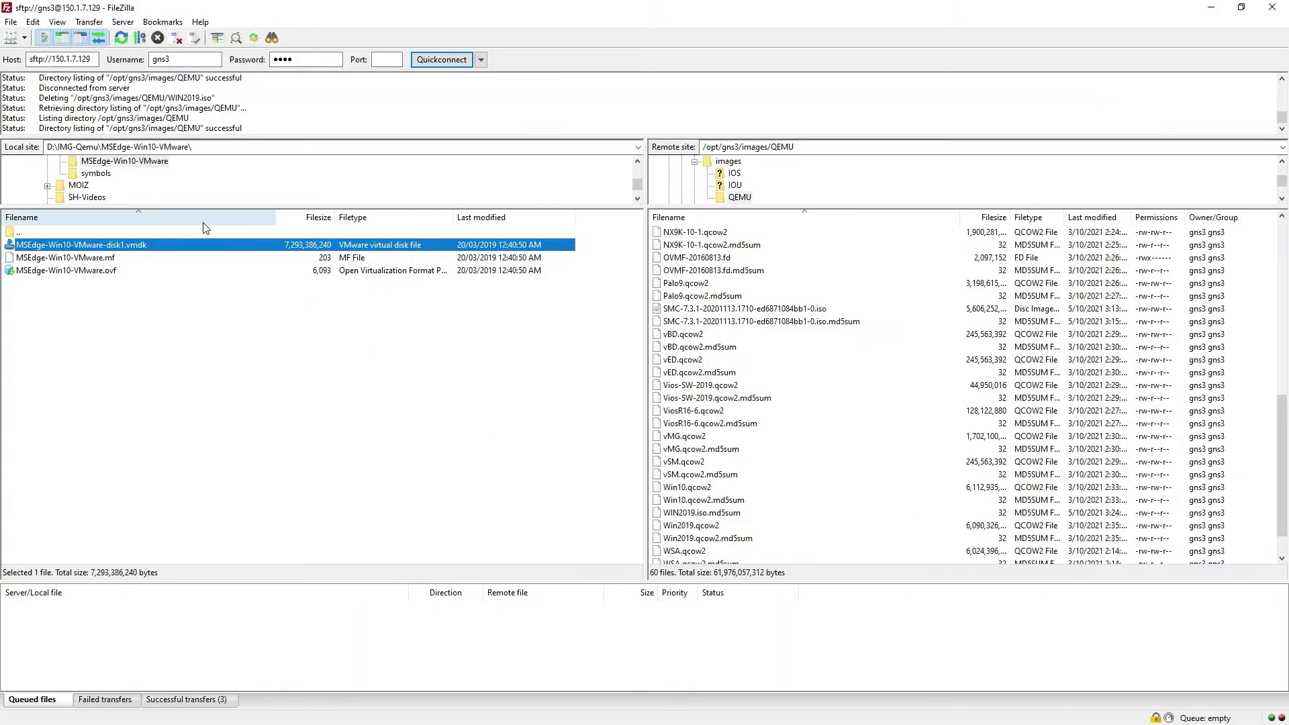
double_click(183, 250)
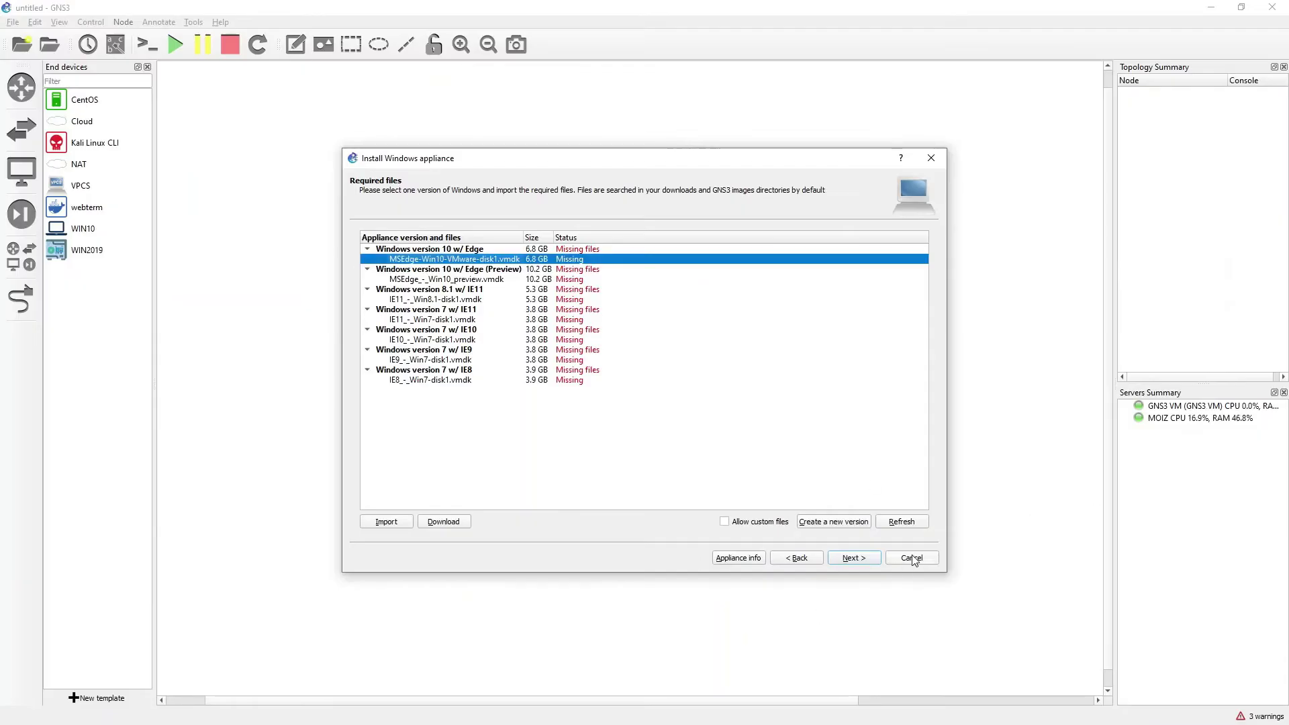
Restart the Windows appliance install from the Guests category and proceed to the required files
click(911, 558)
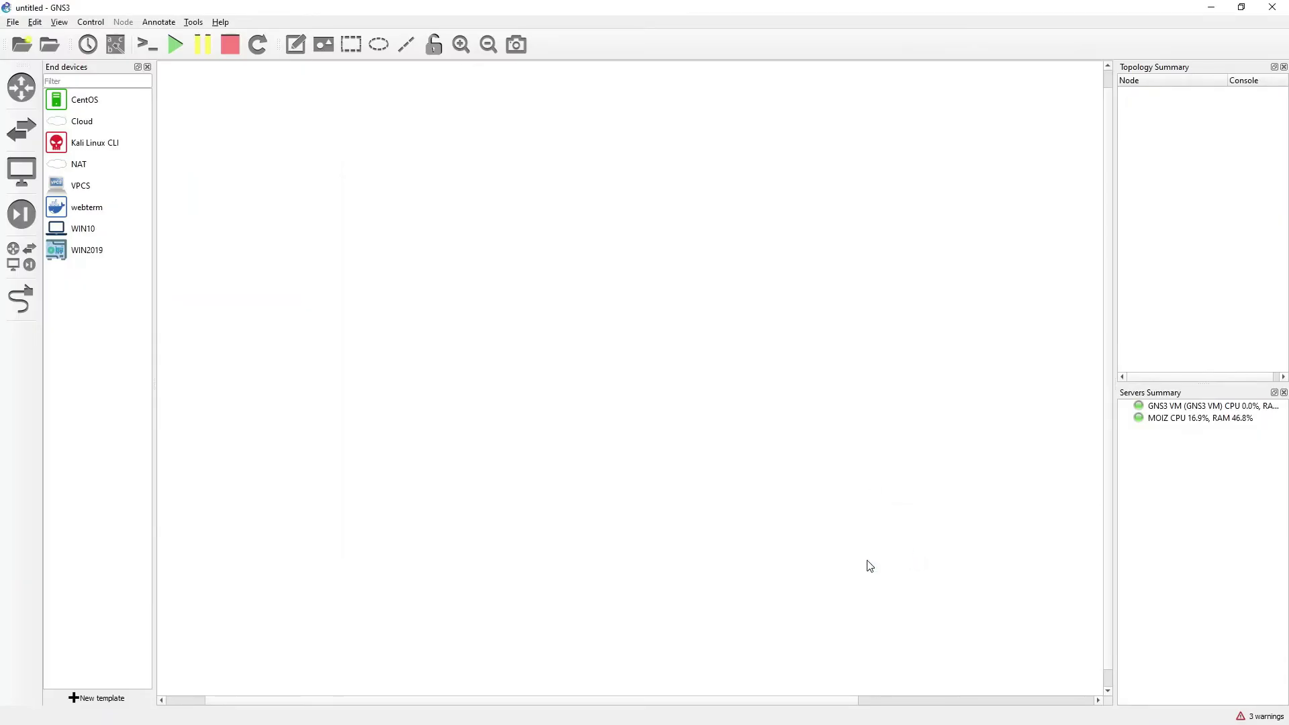
click(97, 699)
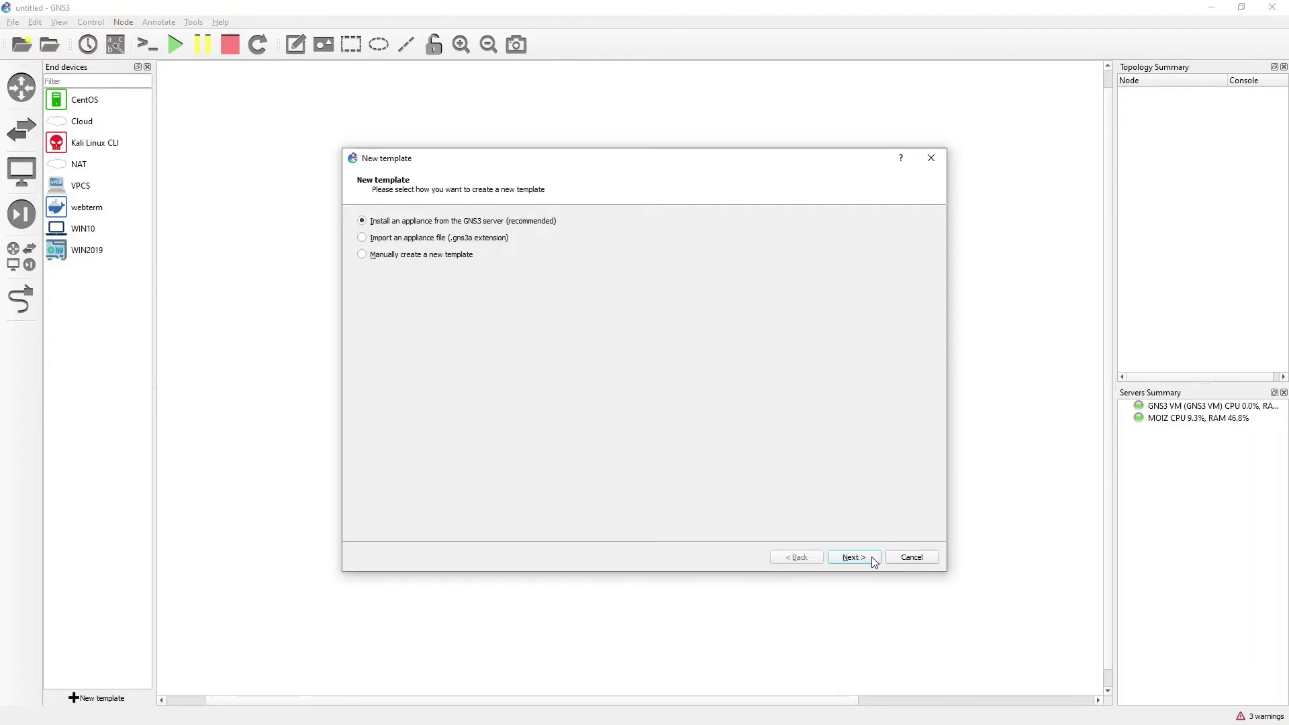
click(853, 558)
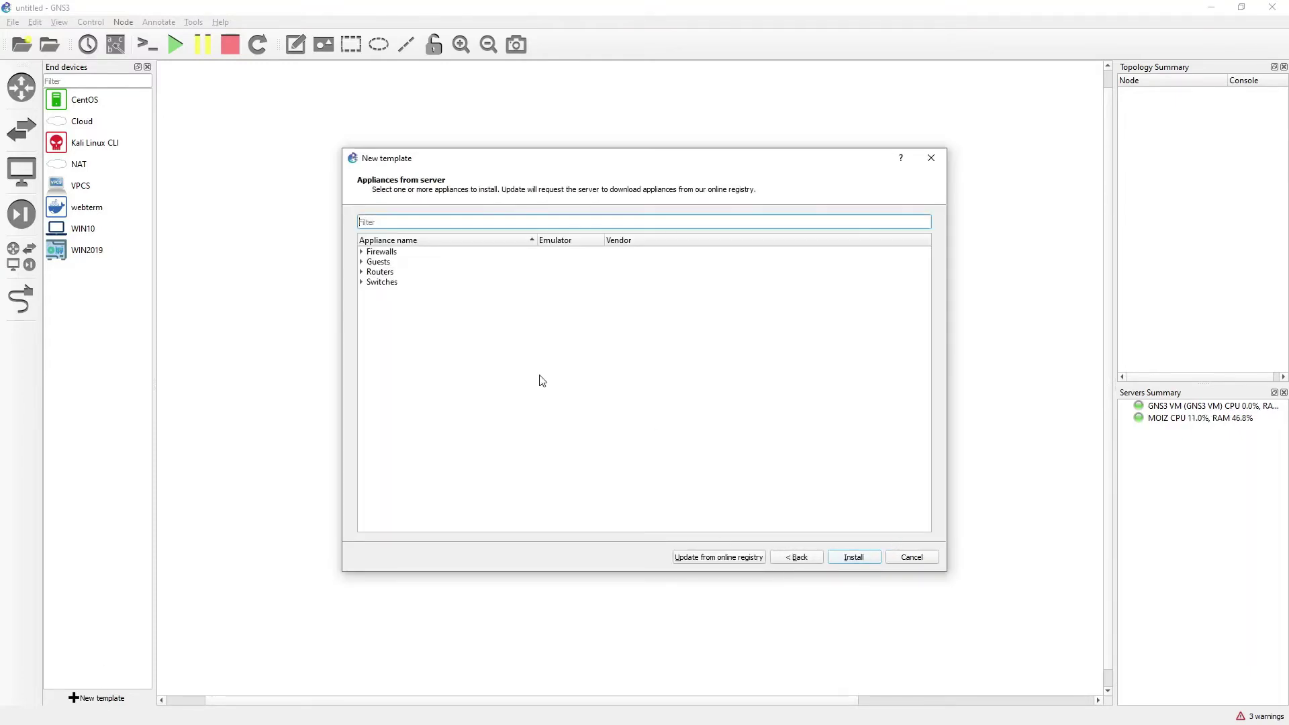
click(361, 262)
scroll(443, 419, down, 10)
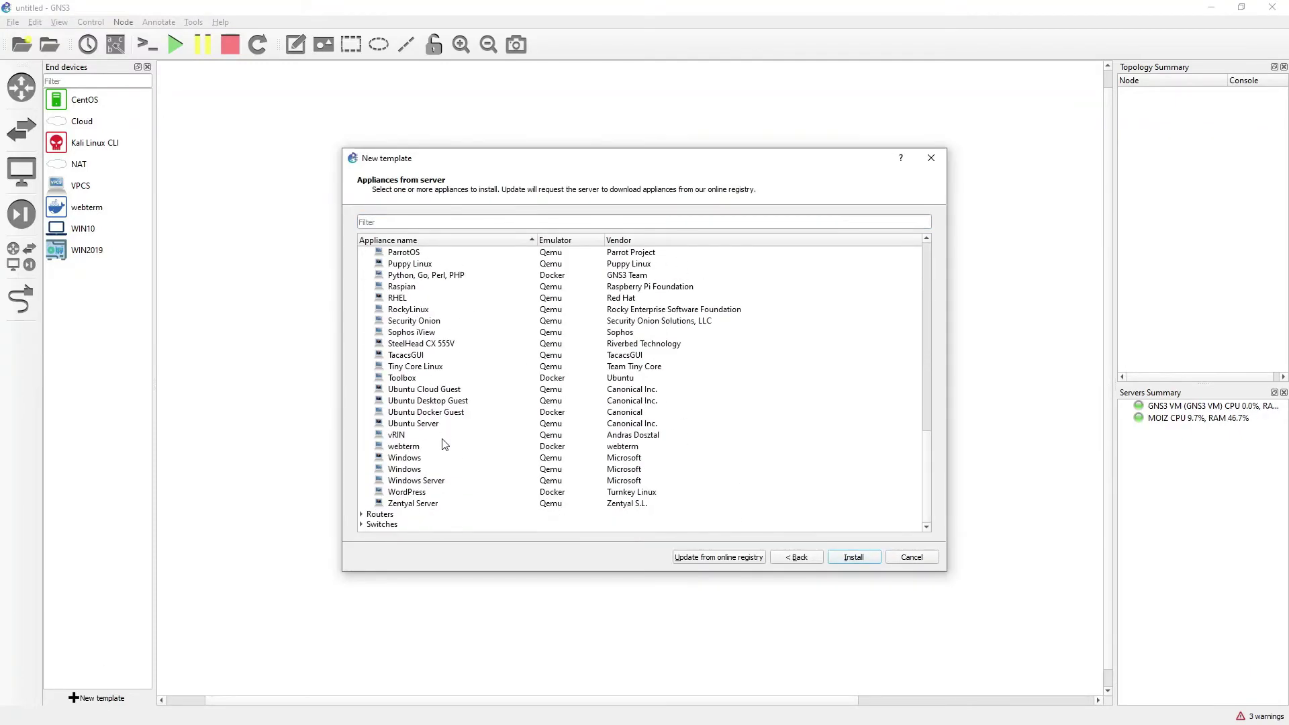
click(426, 469)
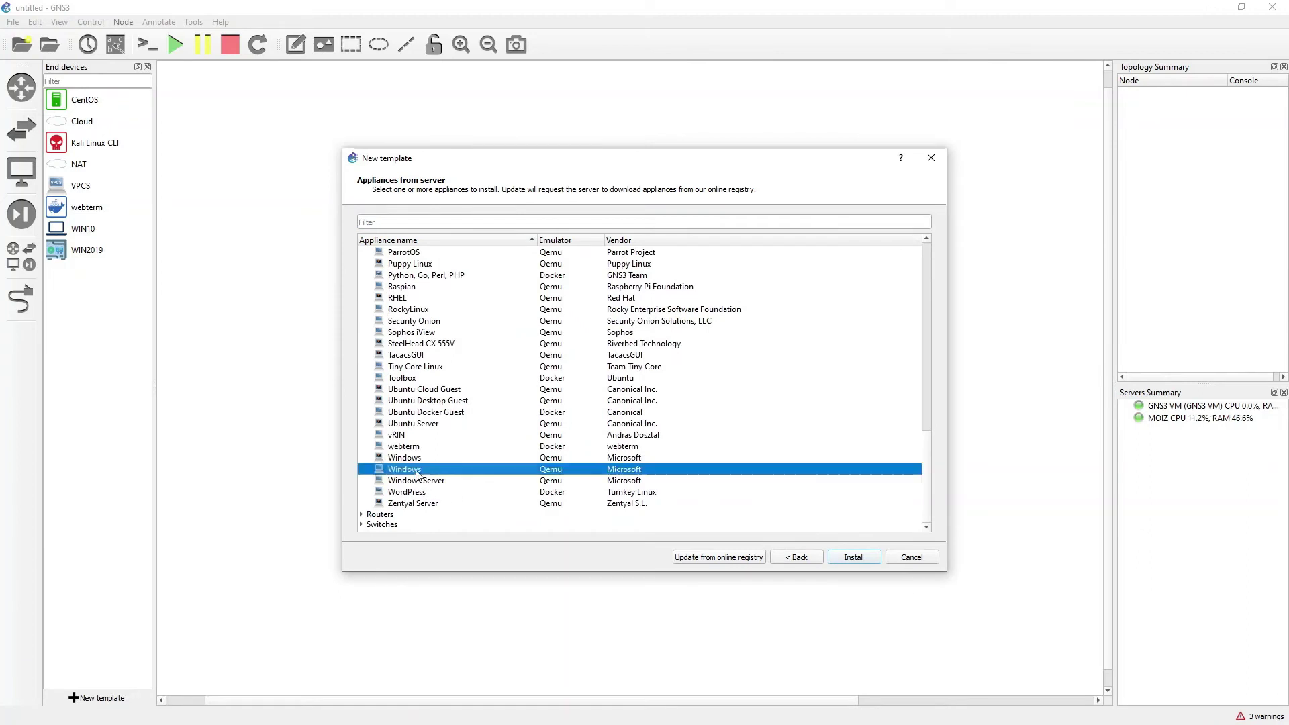
click(859, 560)
click(859, 560)
click(859, 560)
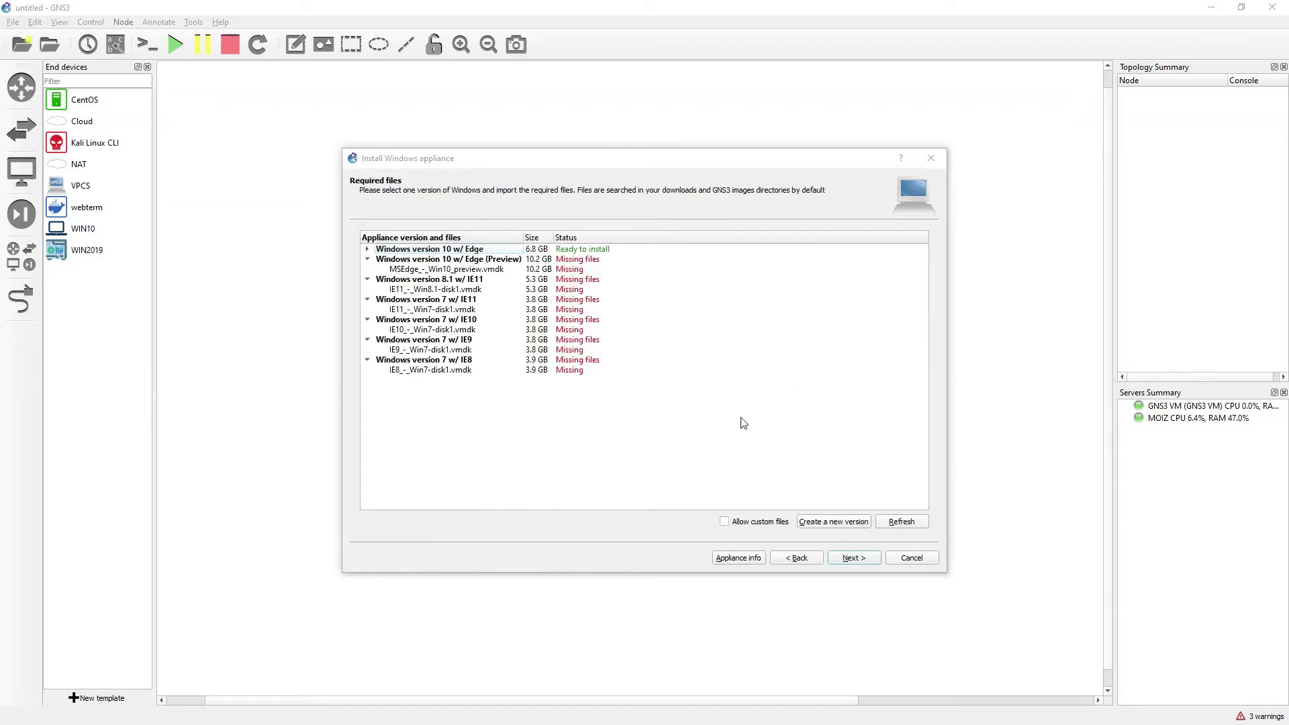
Choose Windows version 10 w/ Edge, confirm, and finish the appliance installation
click(585, 250)
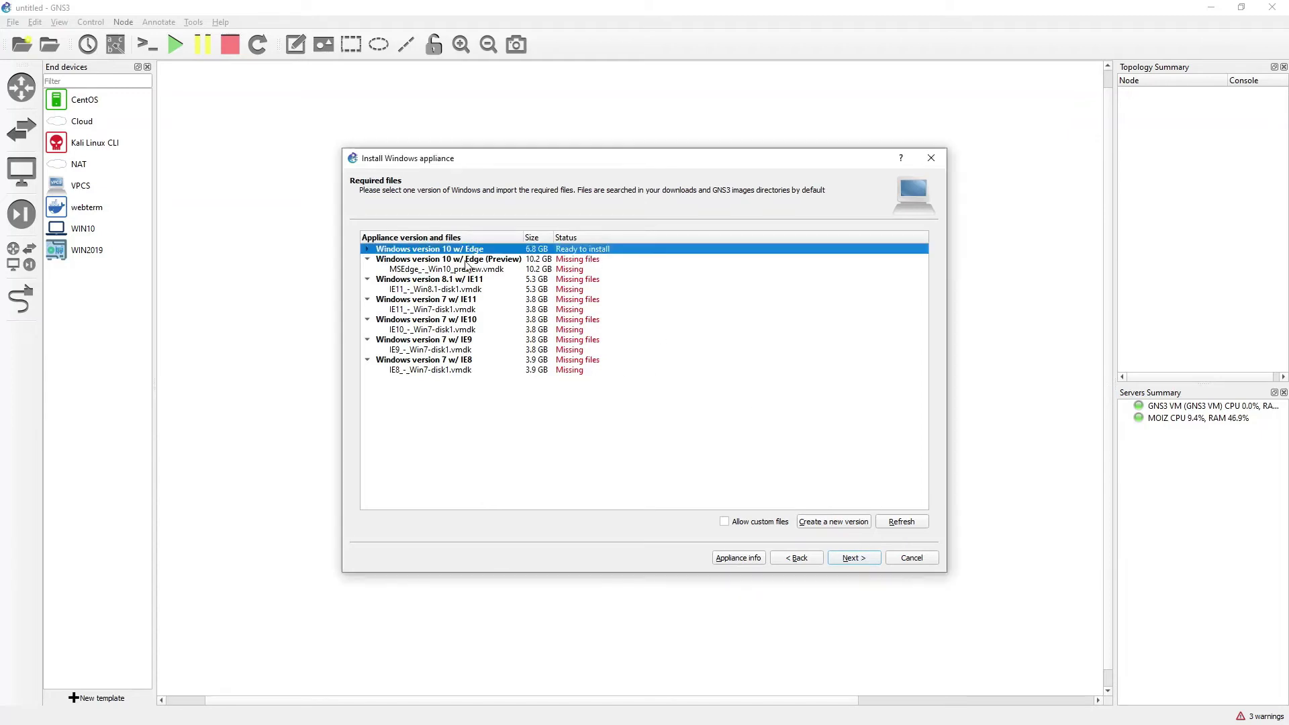
click(369, 250)
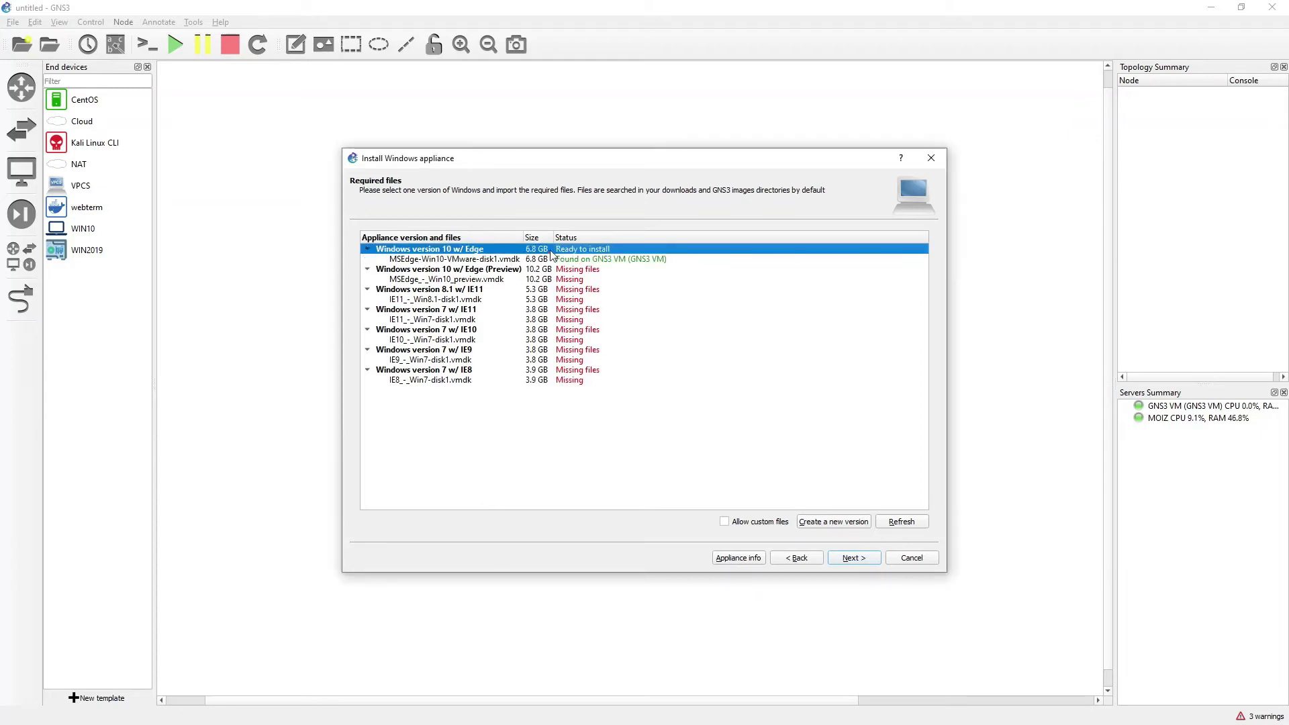
click(367, 249)
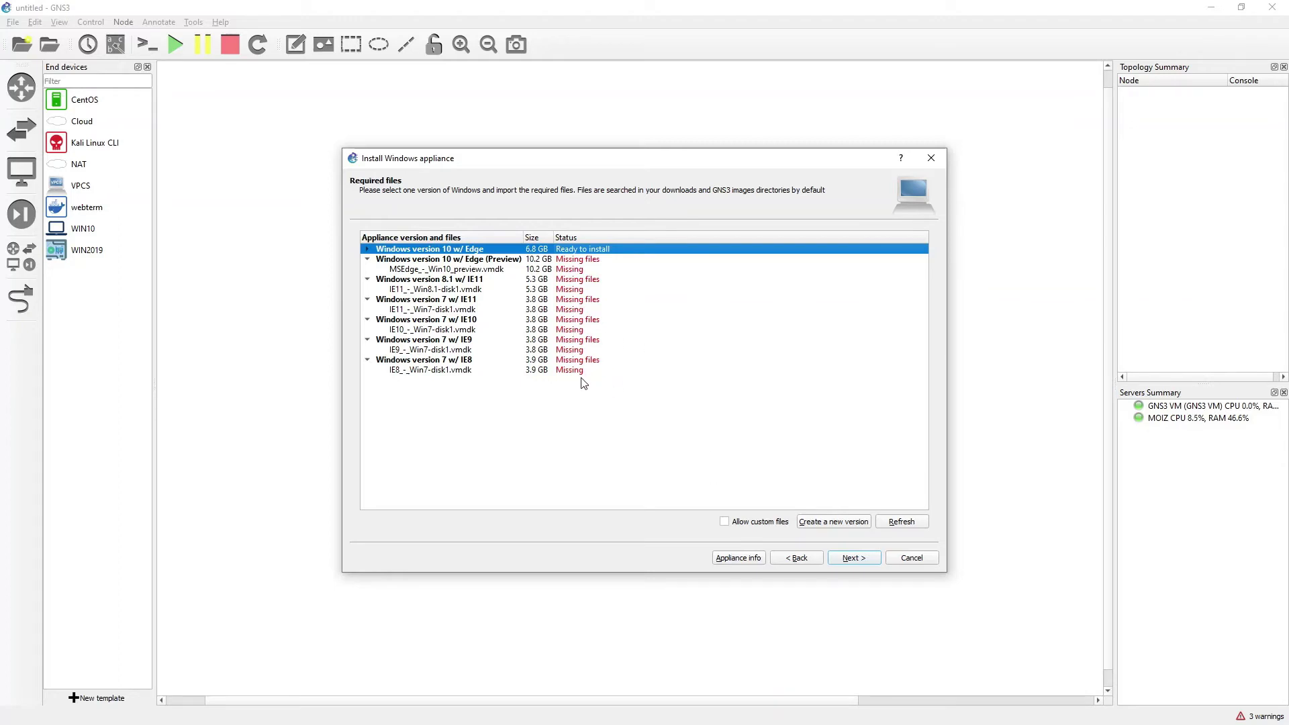
click(849, 560)
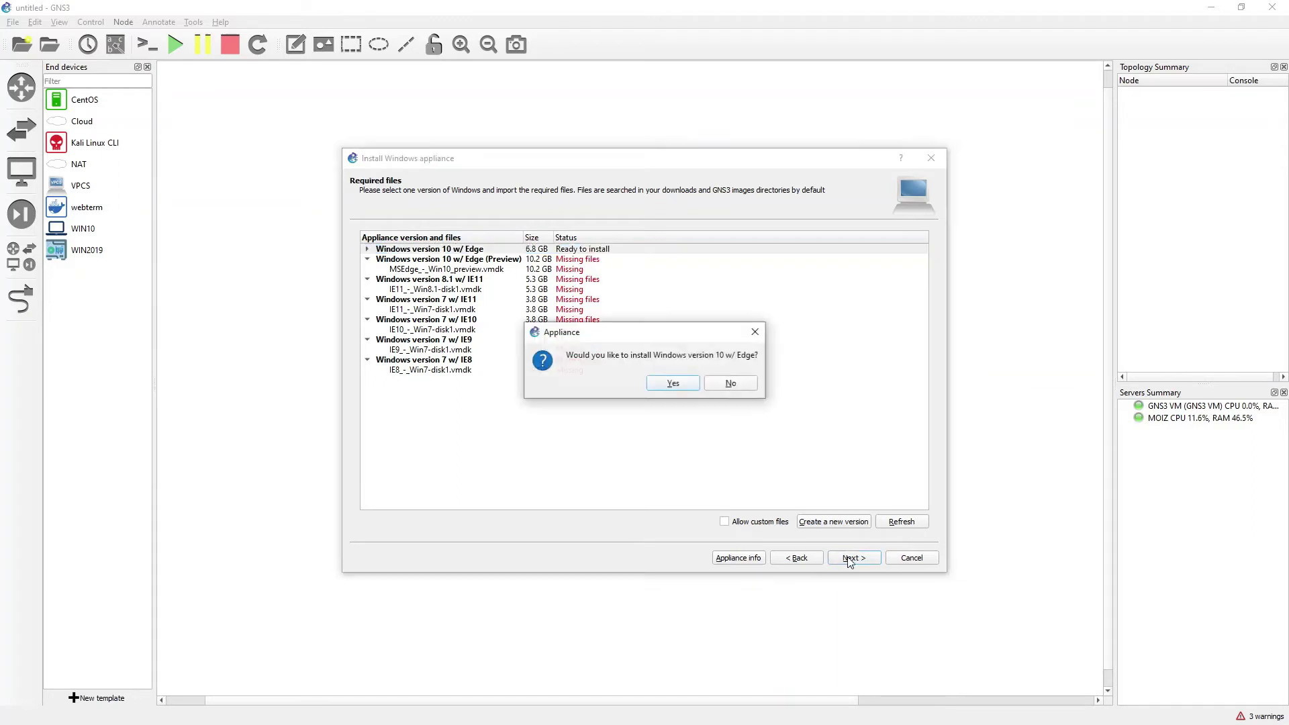
click(671, 381)
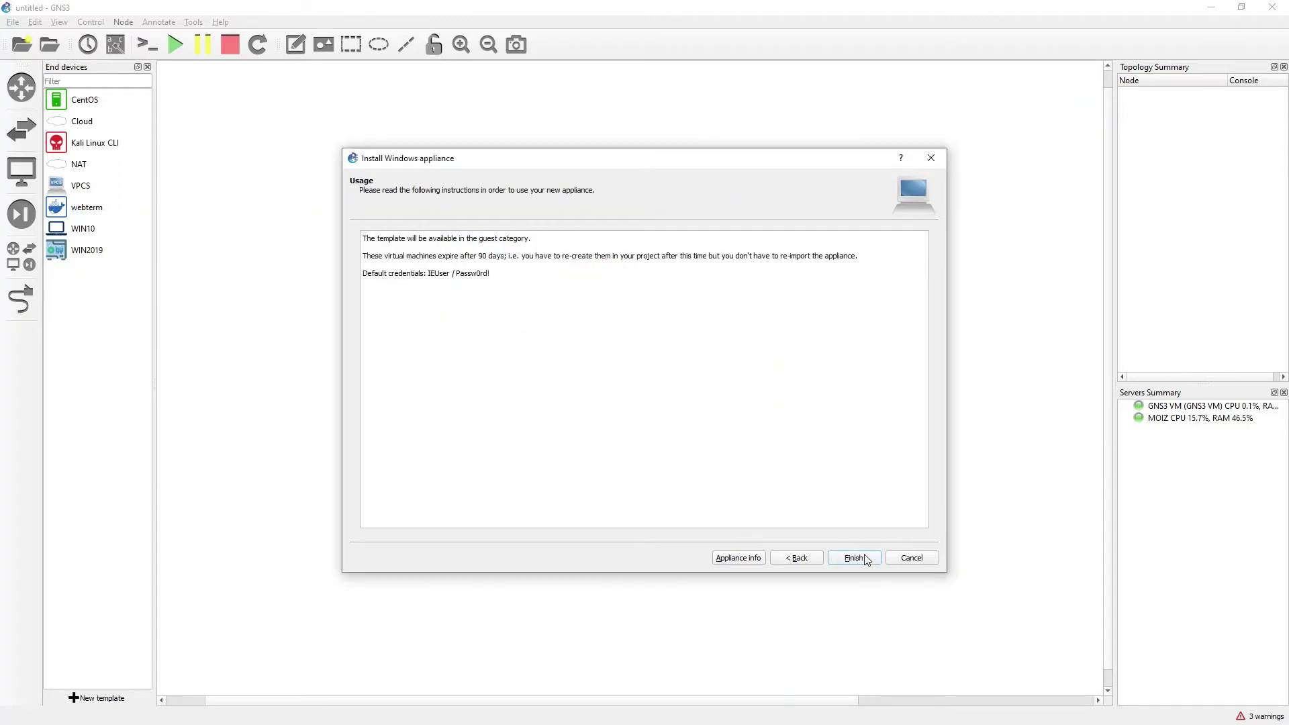
click(866, 560)
Place a Windows 10 w/ Edge node, Windows10w/Edge-1, on the canvas
click(781, 387)
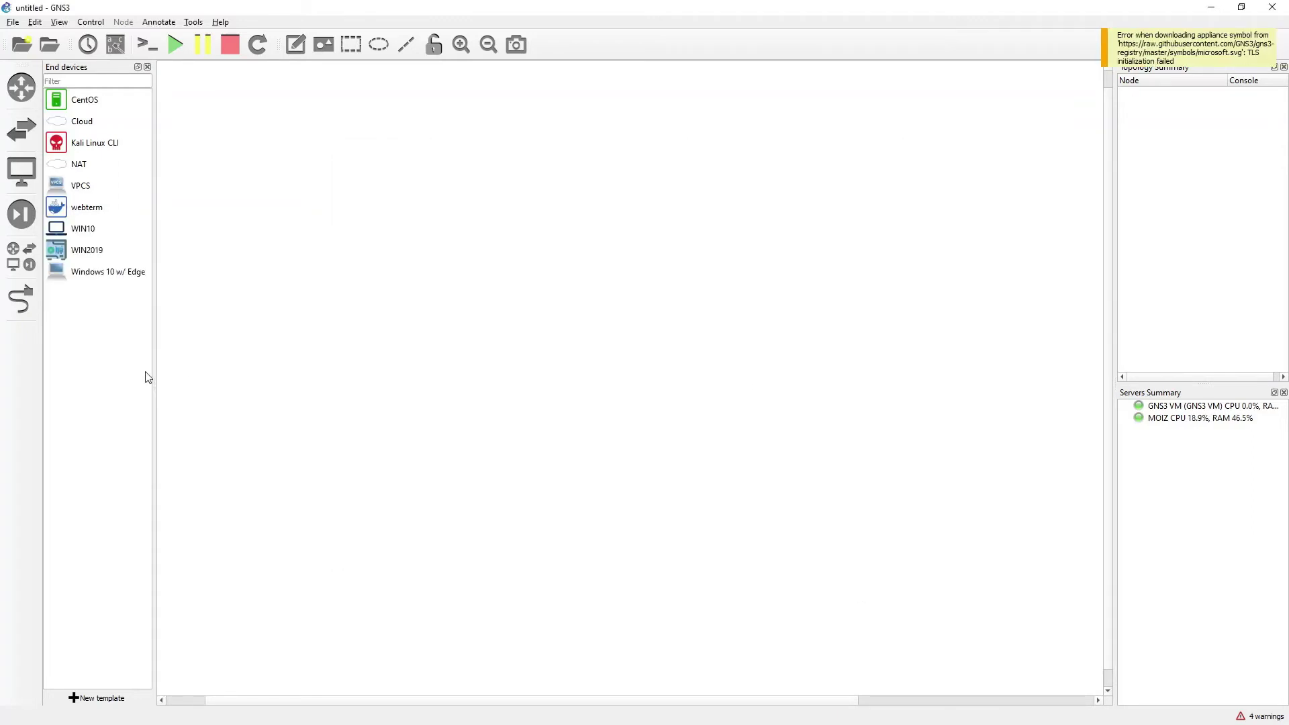
click(70, 275)
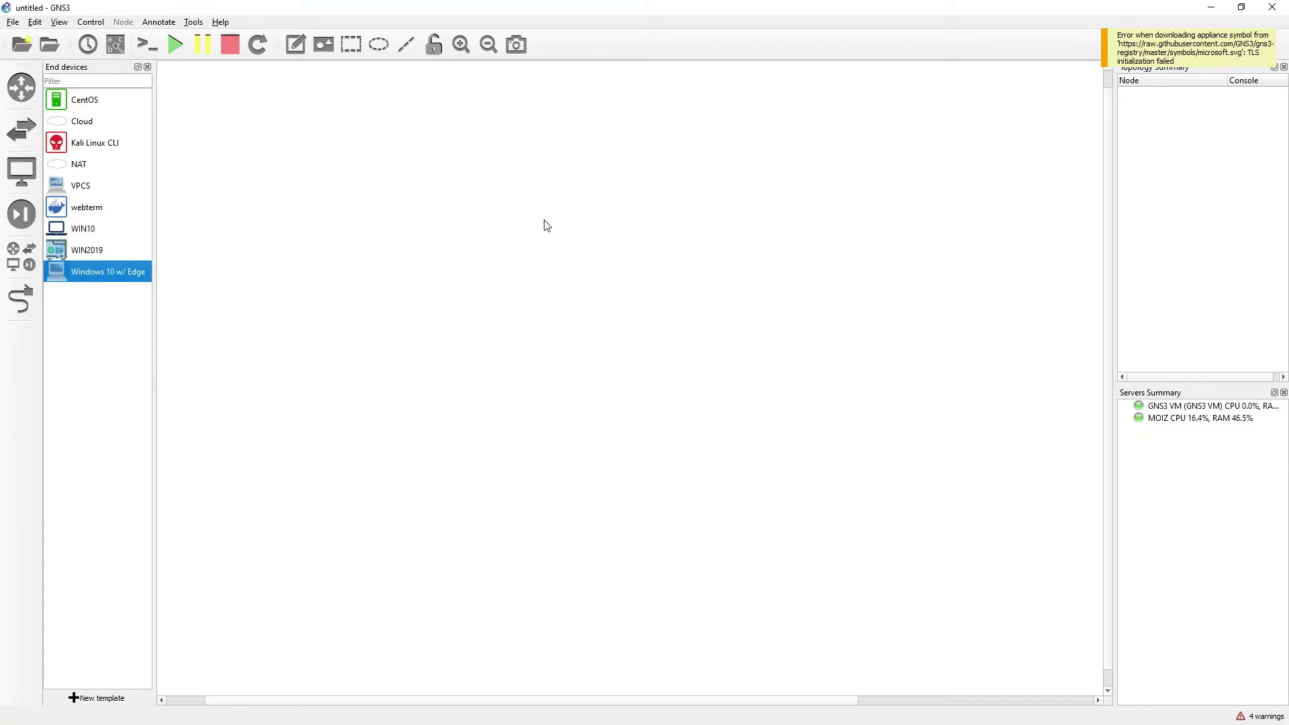
drag(78, 278, 547, 224)
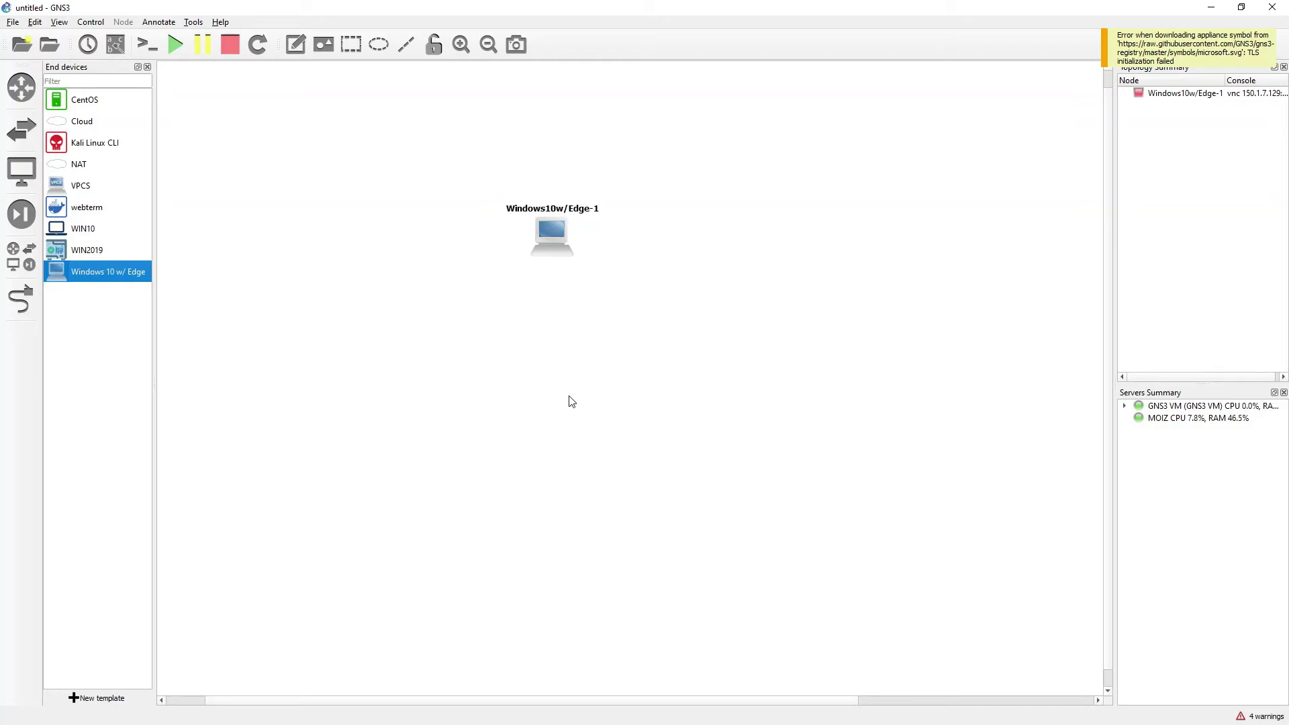
drag(553, 242, 513, 251)
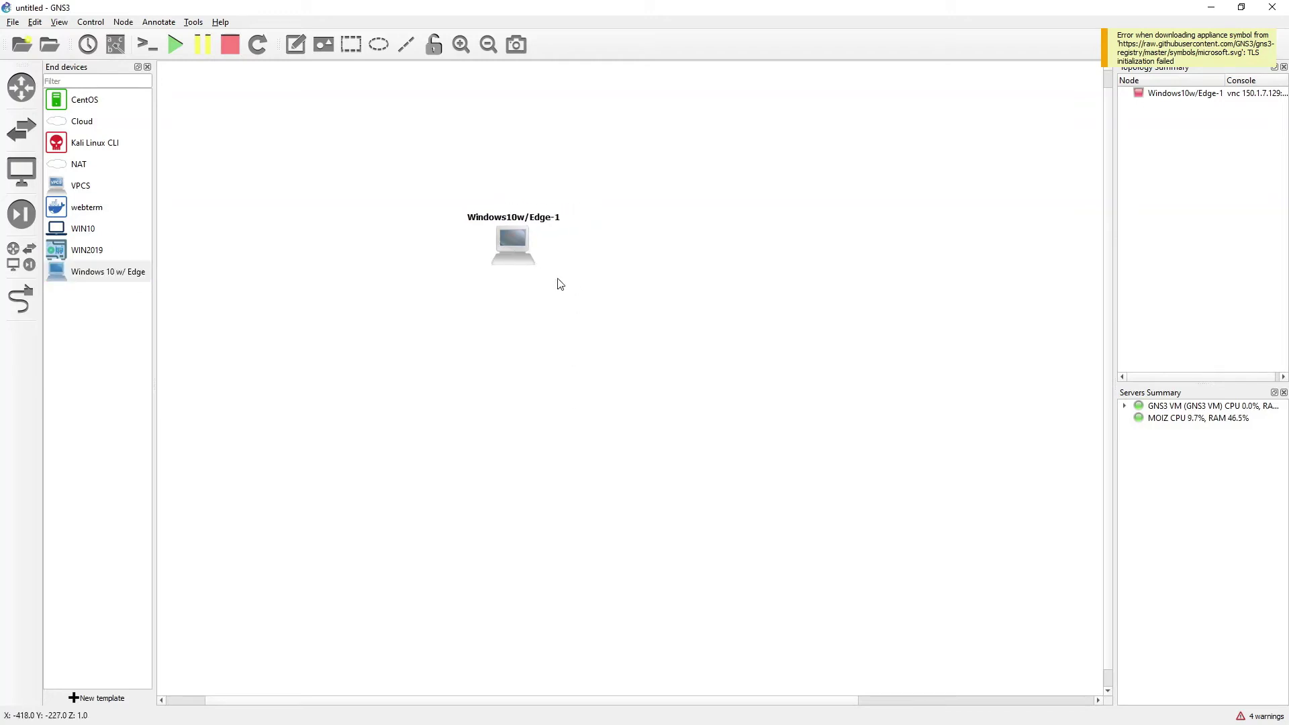
Raise the Windows10w/Edge-1 node's RAM to 2048 MB and accept its settings
right_click(502, 244)
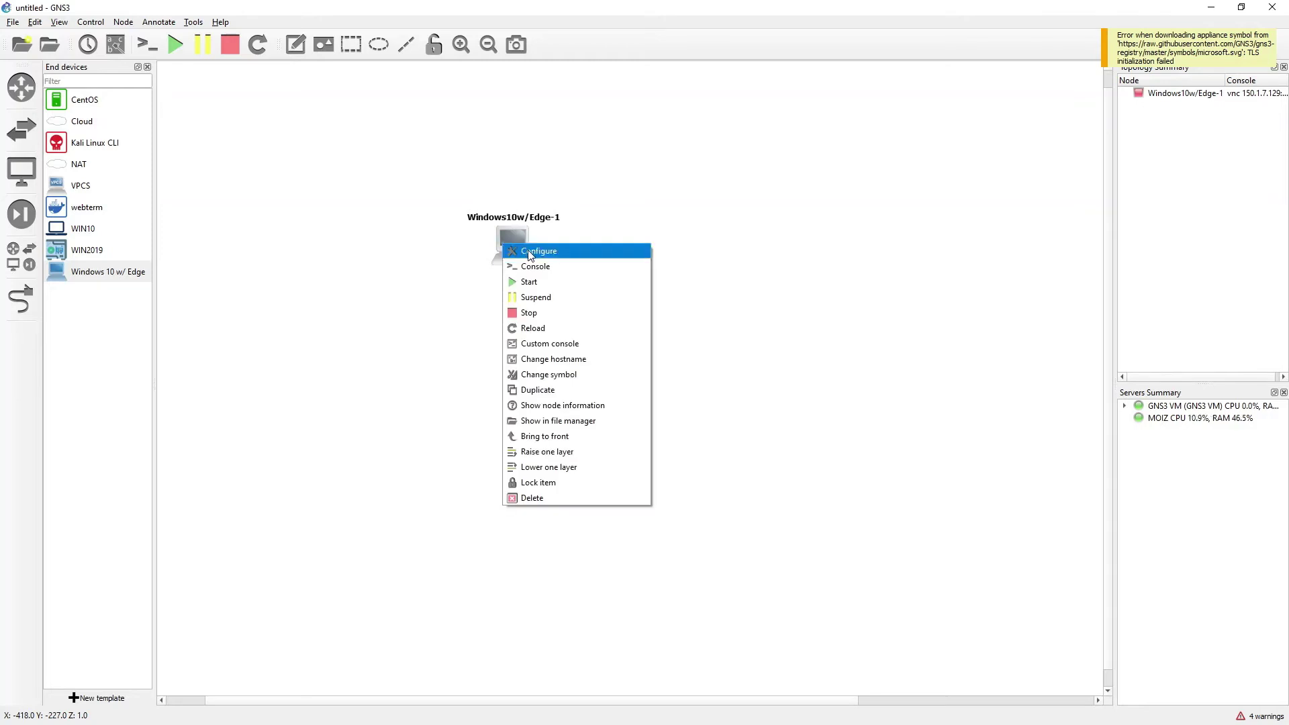
click(528, 250)
drag(528, 304, 479, 305)
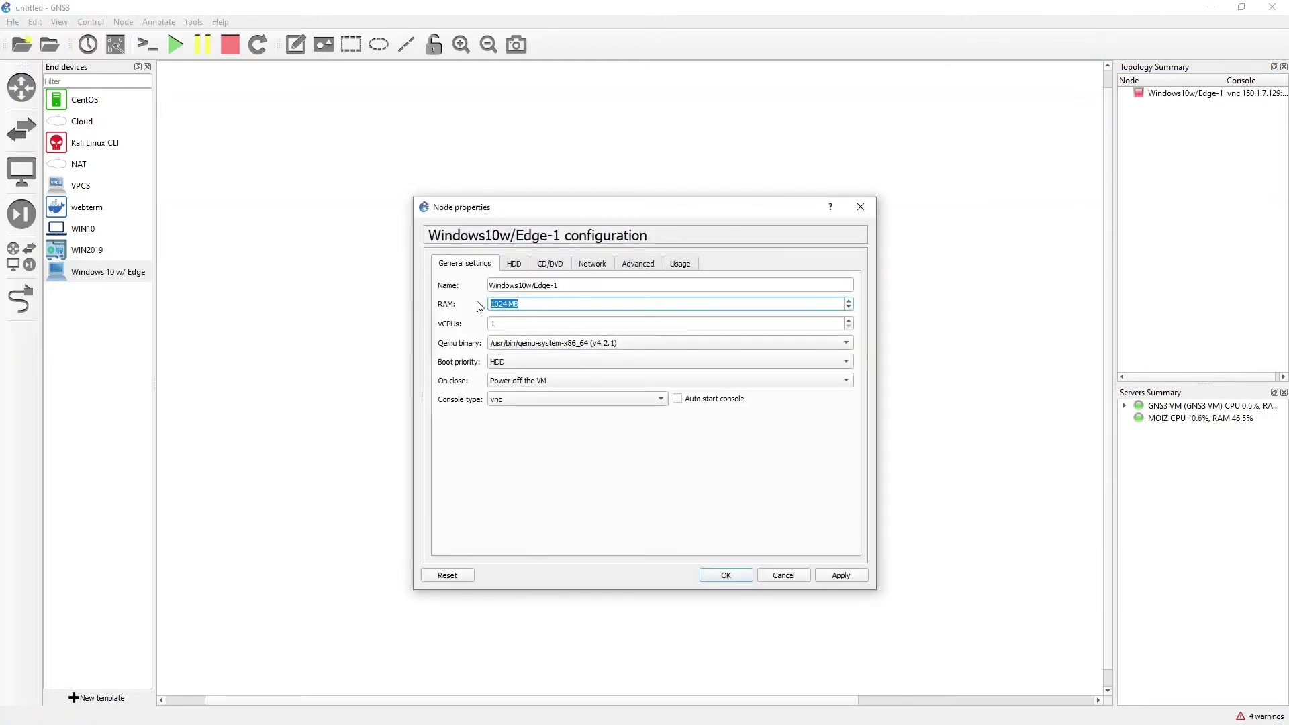
text(2048)
drag(500, 324, 454, 324)
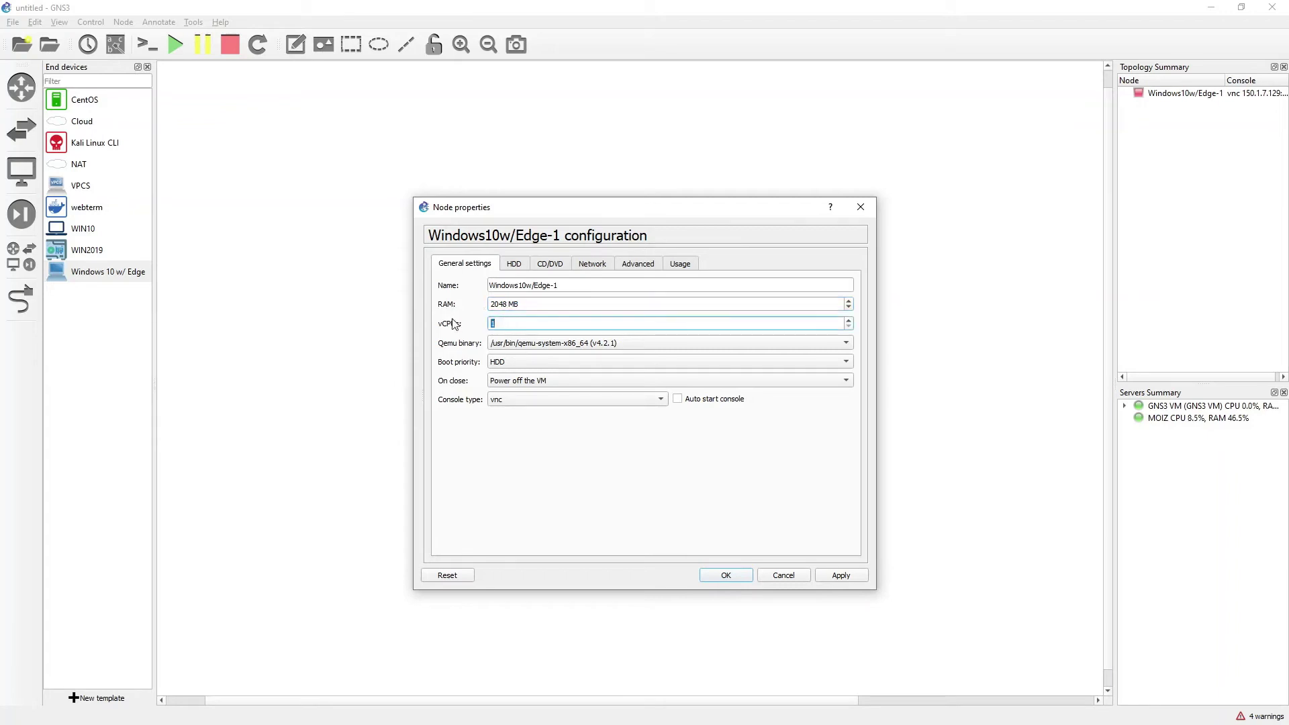
click(741, 577)
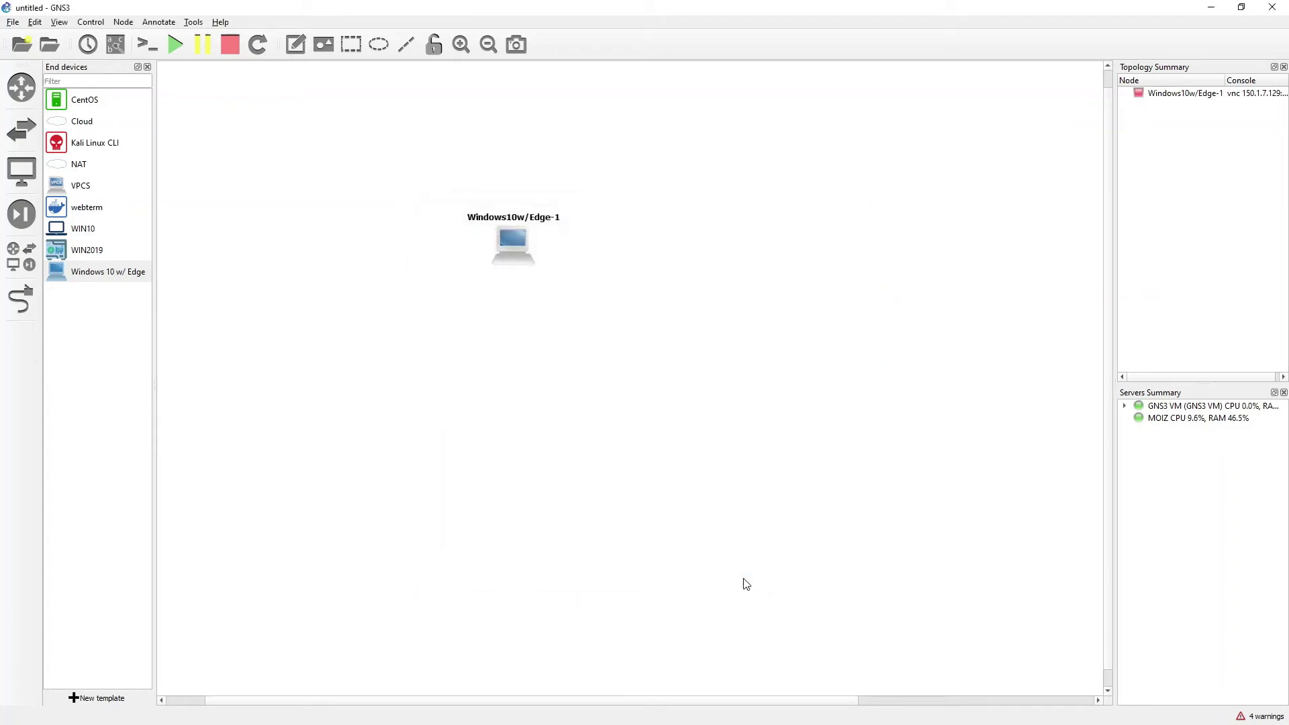
Start the Windows10w/Edge-1 node and open its TightVNC console
right_click(518, 253)
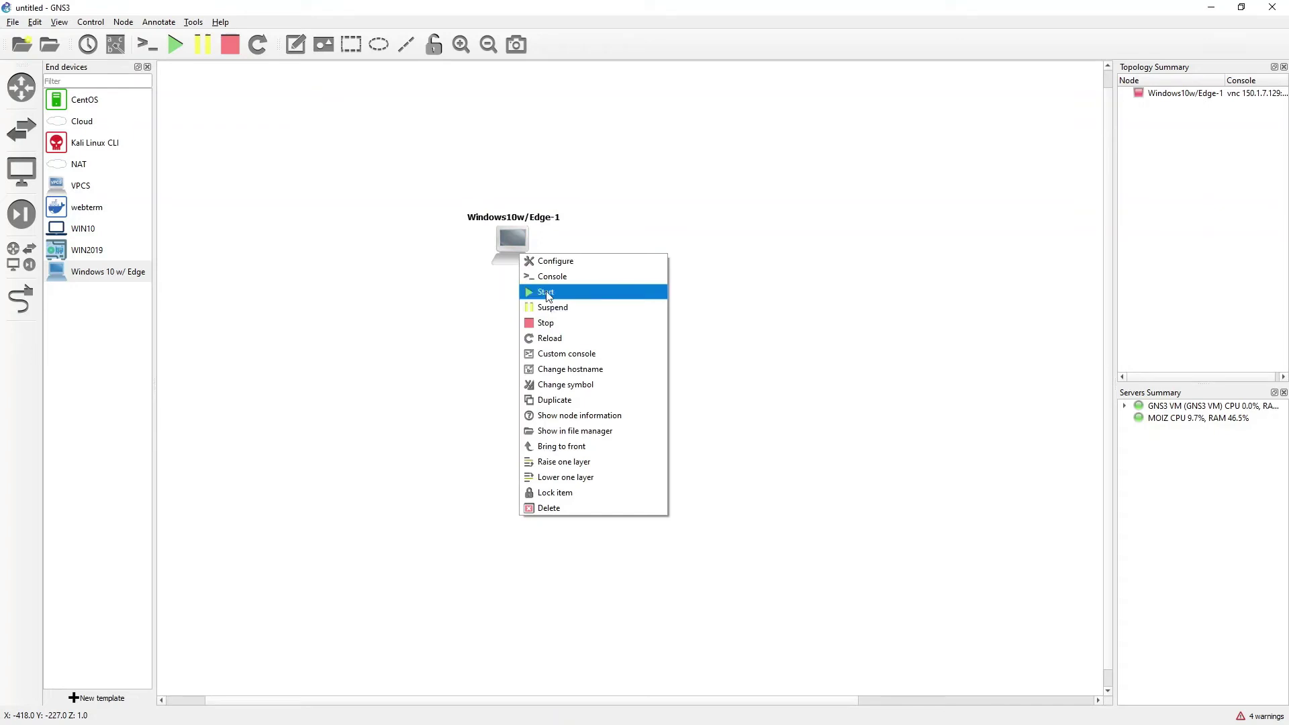
click(533, 290)
right_click(516, 244)
click(532, 261)
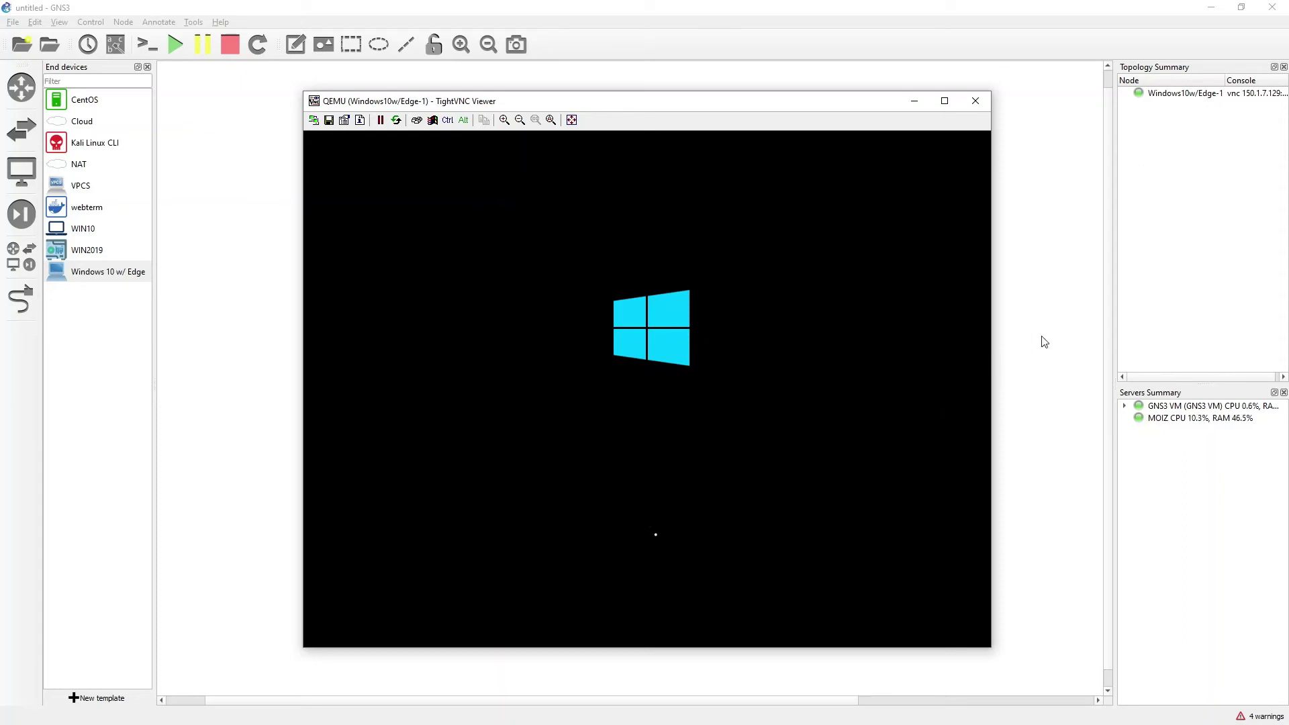
click(1024, 345)
Read the default username and password from the node's Usage notes, then close its configuration
right_click(520, 243)
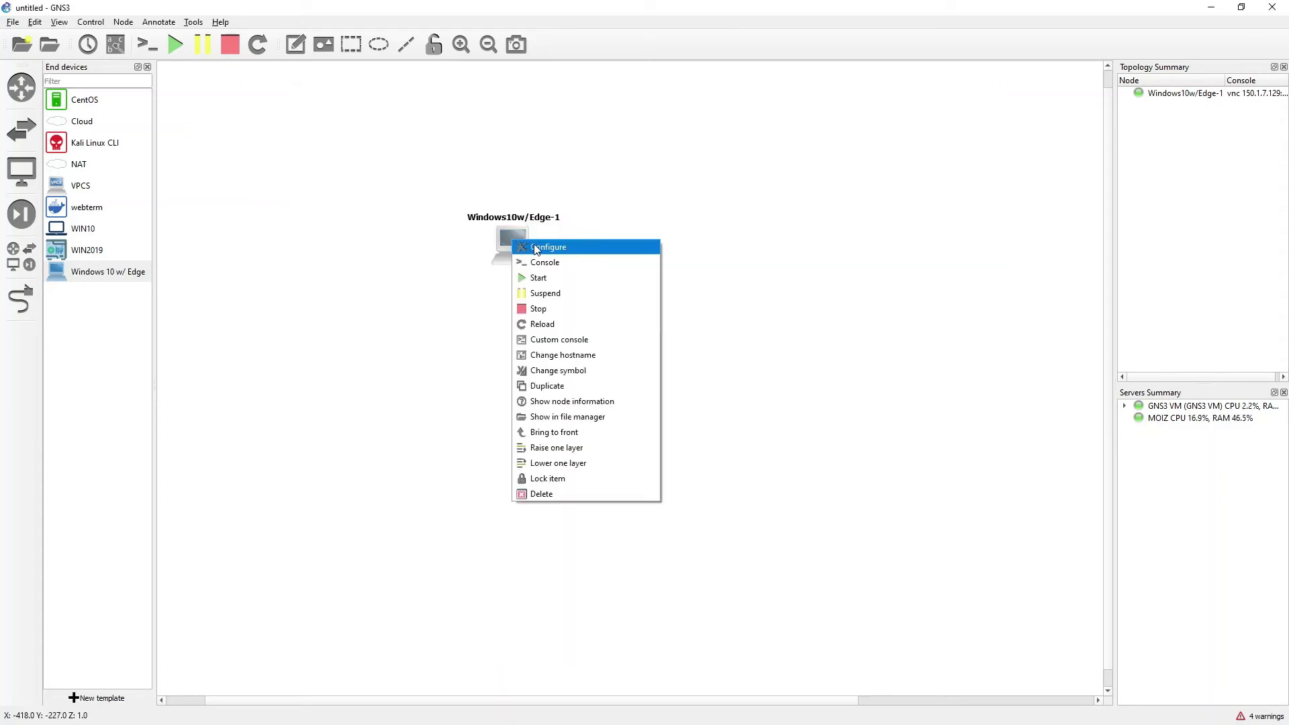
click(531, 248)
click(680, 266)
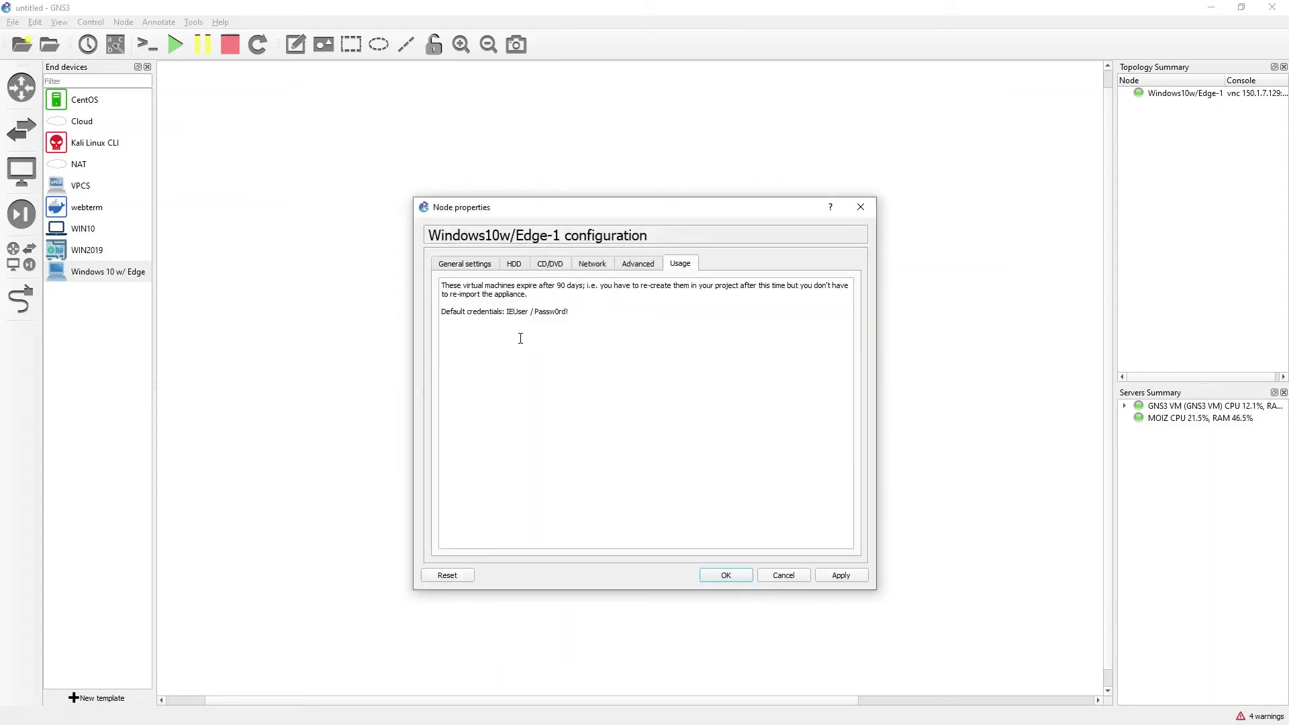
drag(508, 315, 533, 311)
click(602, 335)
click(560, 314)
triple_click(559, 313)
click(558, 312)
drag(569, 312, 536, 313)
click(741, 577)
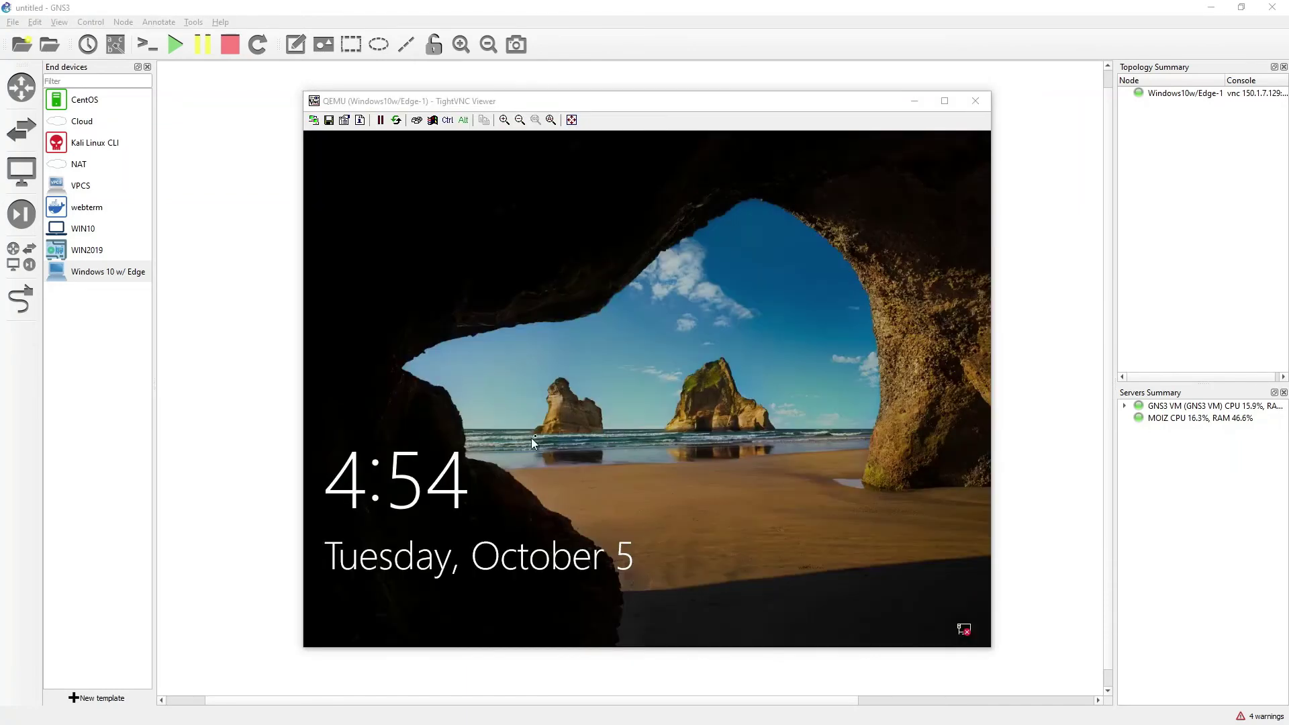
Dismiss the Windows lock screen and sign in to the default account with its password
click(666, 447)
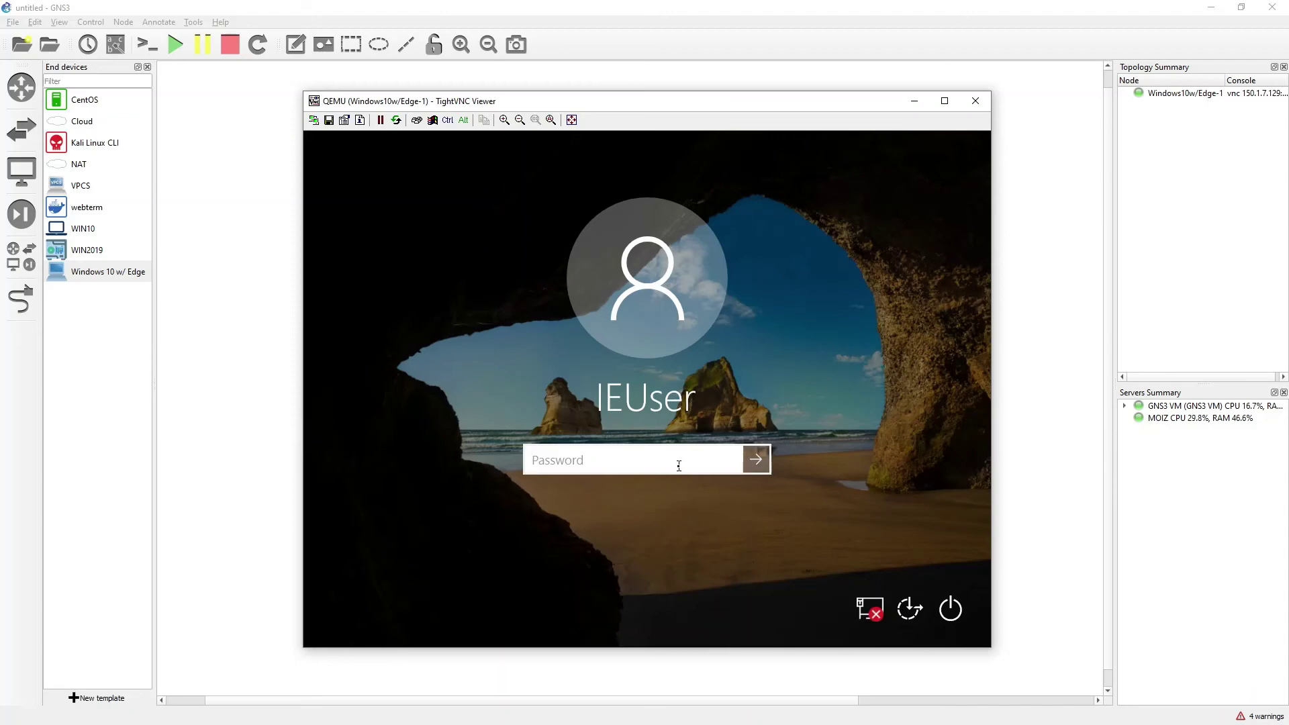
text(Password!)
key(Return)
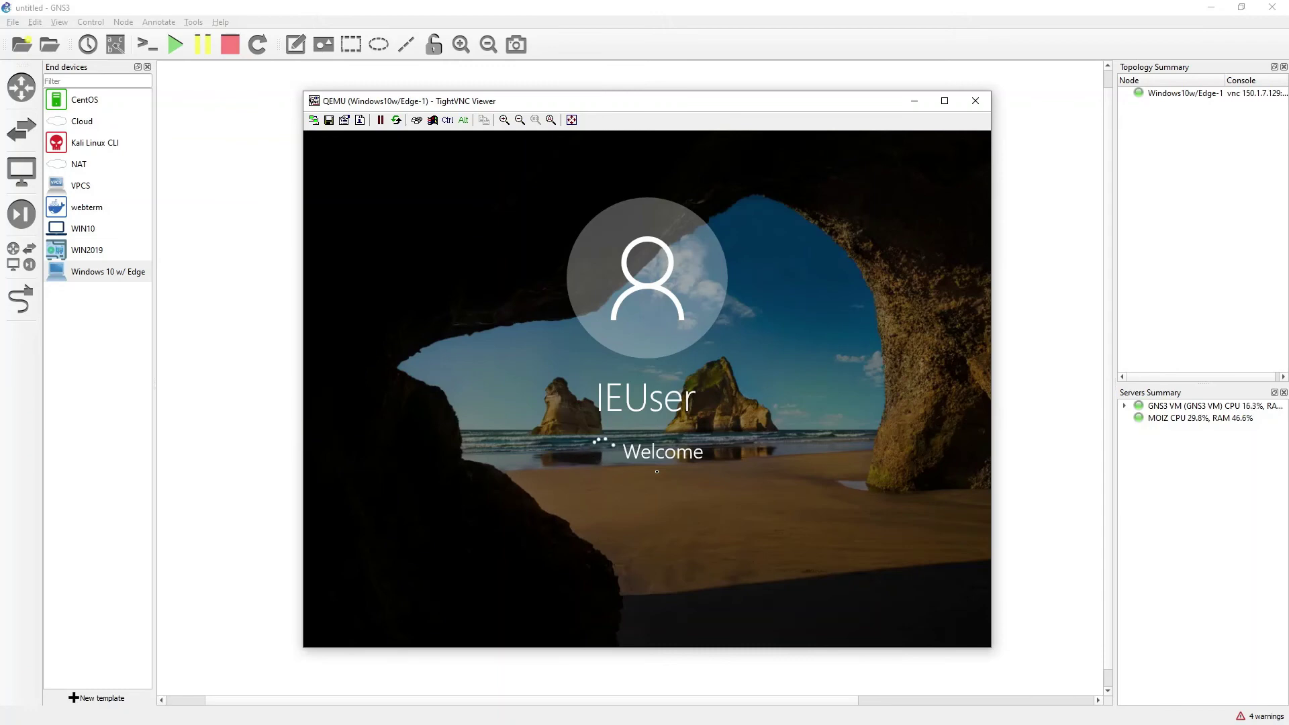
Back on the canvas, bring up the node's context menu and dismiss it without choosing anything
click(238, 311)
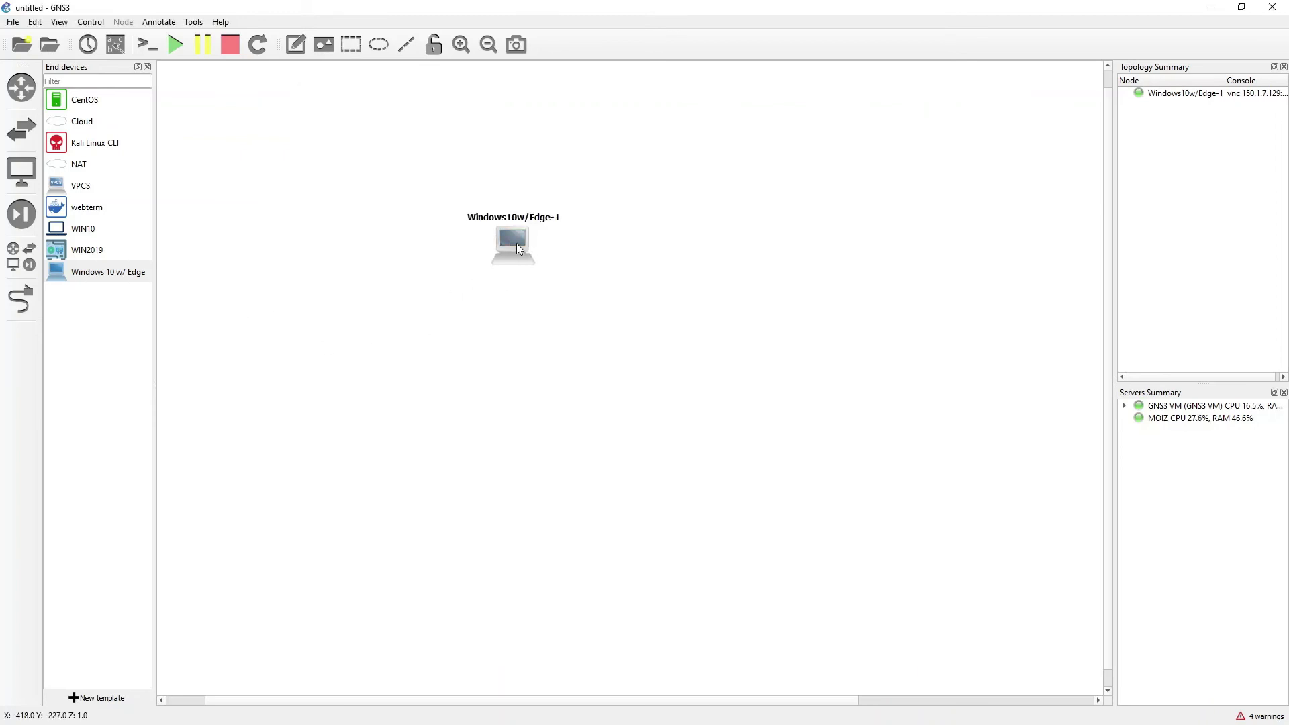
right_click(515, 250)
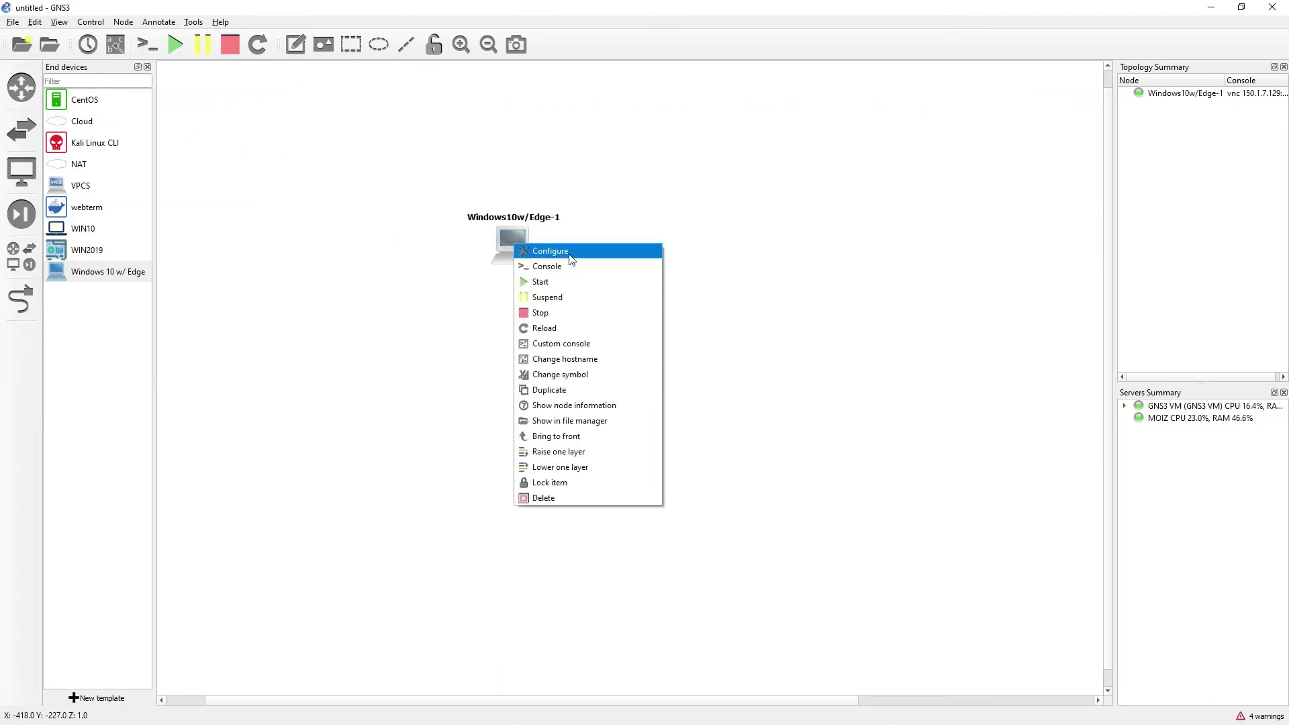
click(408, 279)
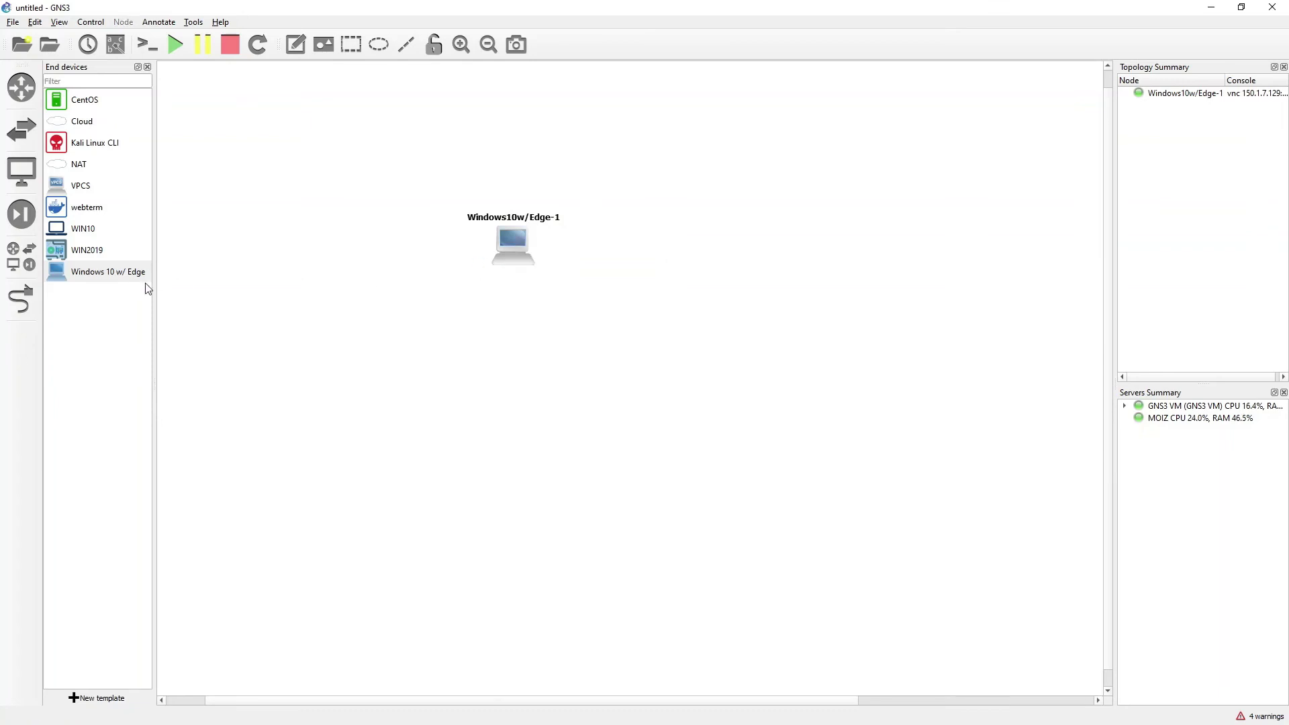
In Preferences under QEMU VMs, open the Windows 10 w/ Edge template for editing
click(36, 24)
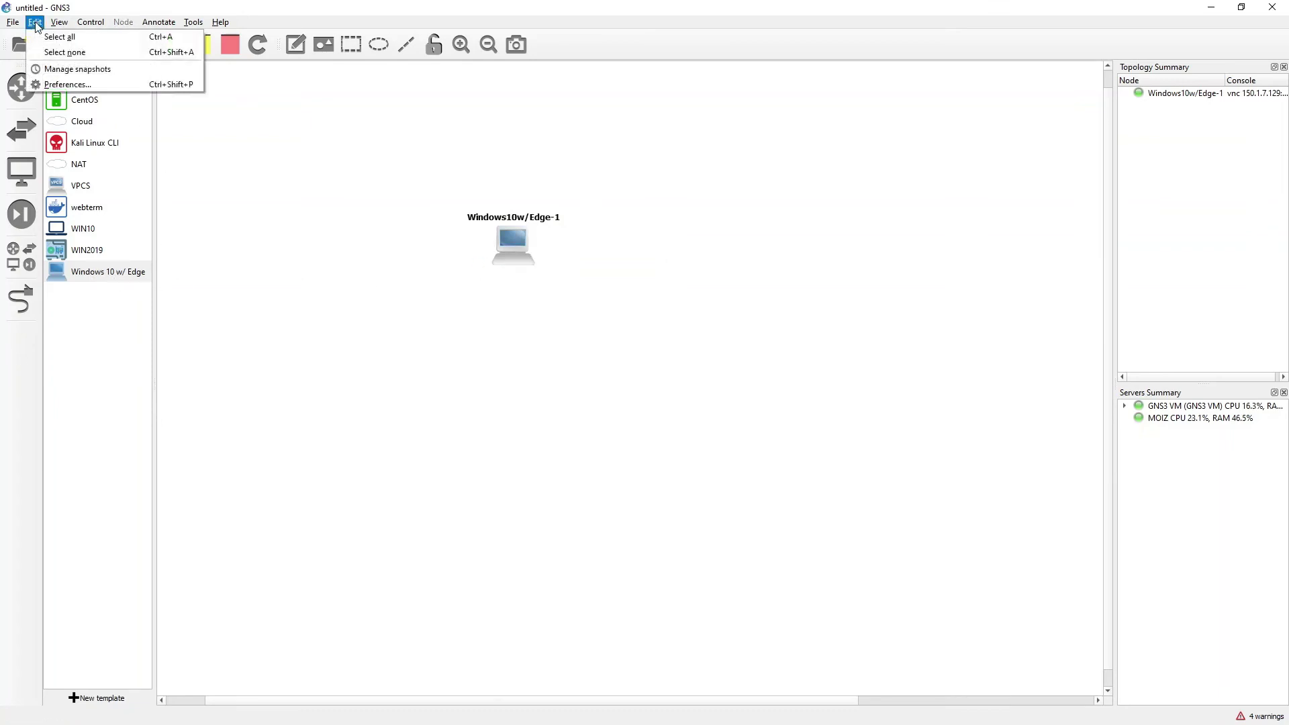
click(55, 81)
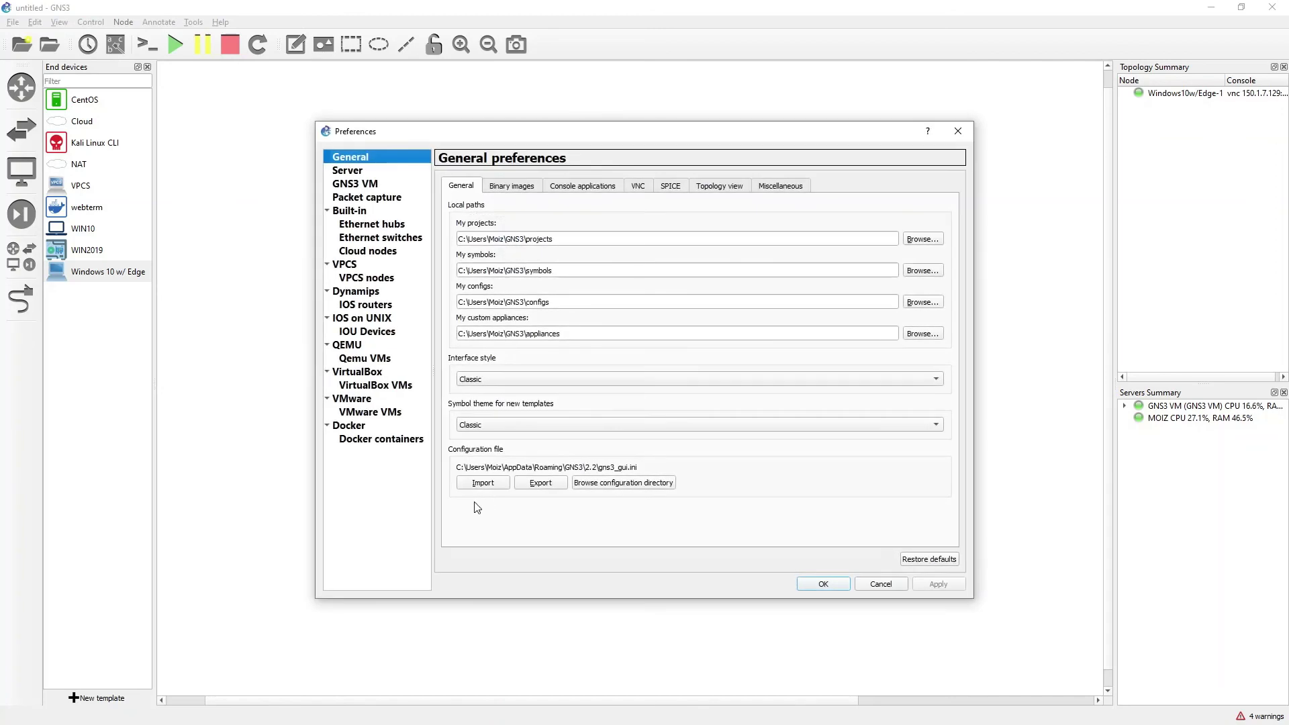
click(378, 360)
scroll(537, 507, down, 1)
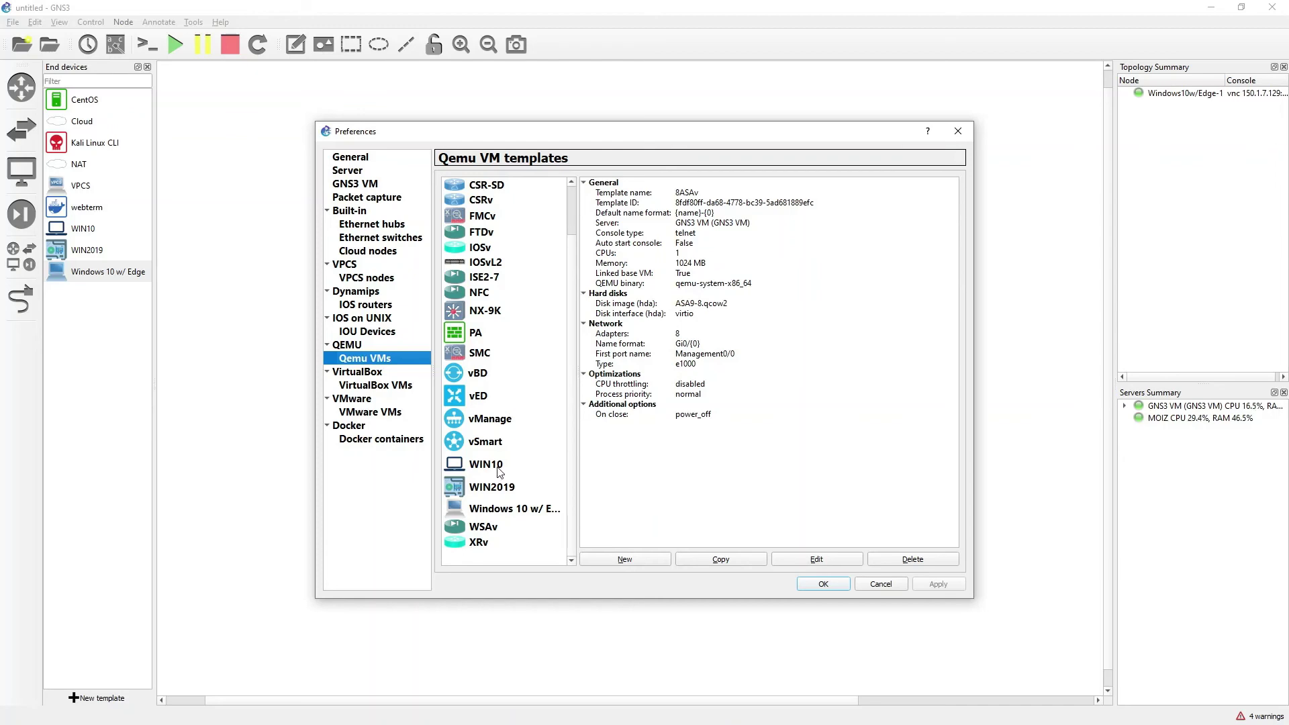
click(518, 510)
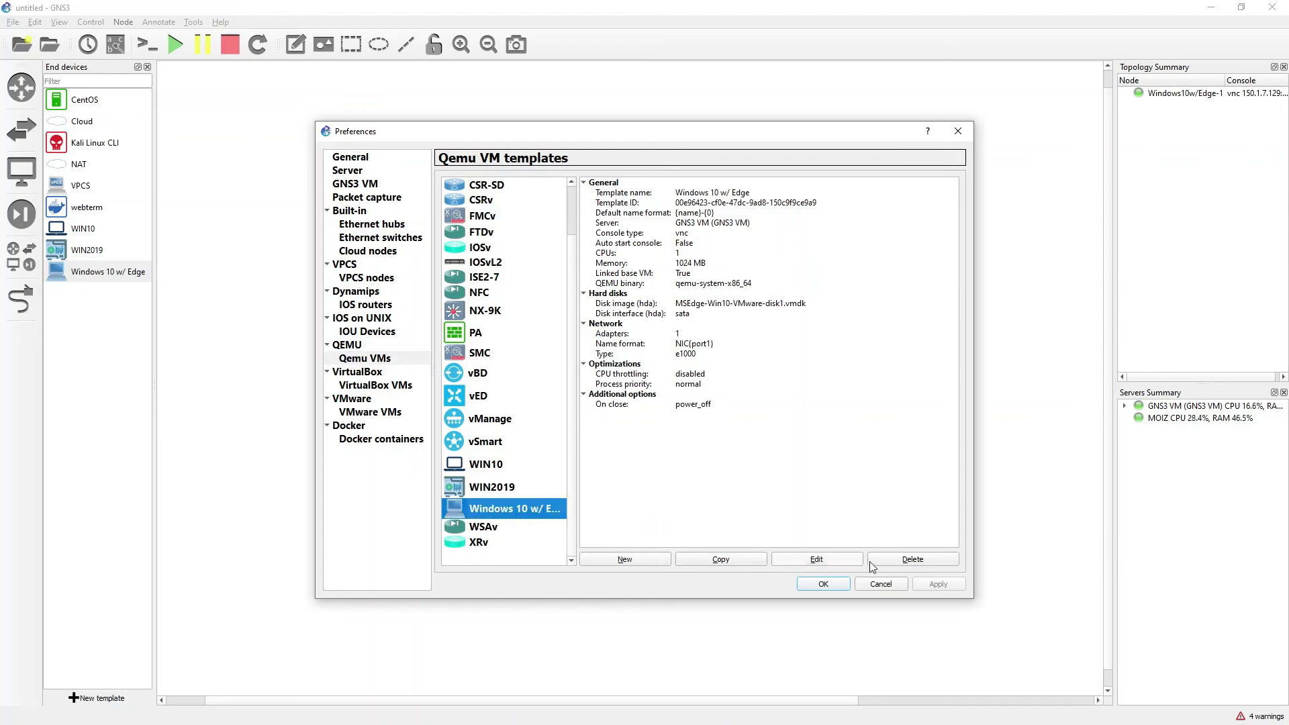
click(827, 563)
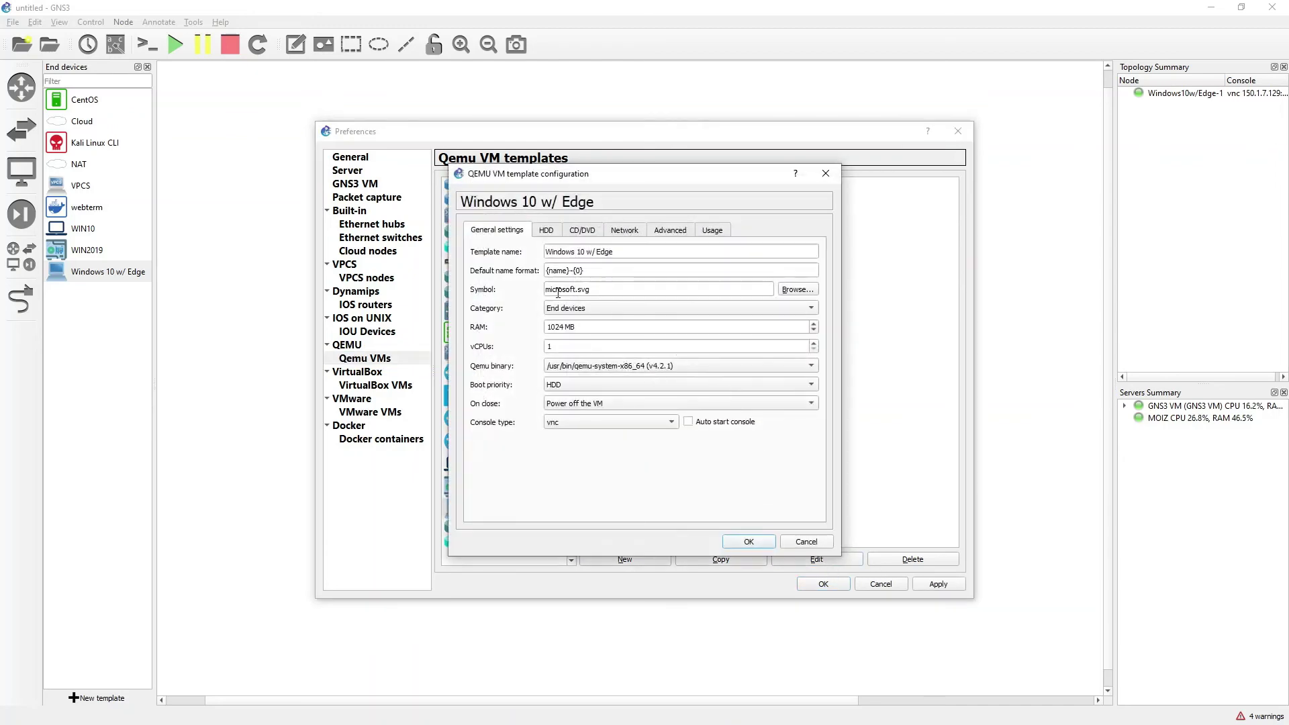
Set the template's symbol to the Affinity-square-green client icon, save it and apply
click(796, 289)
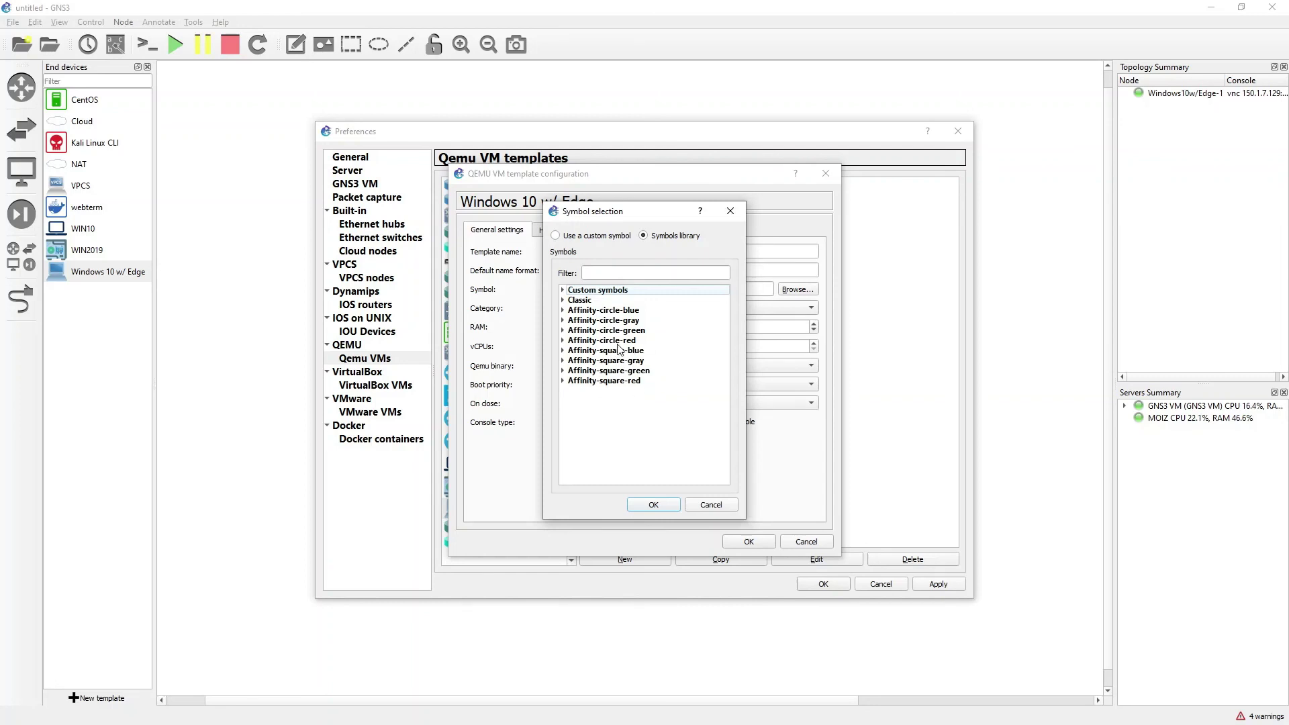
click(562, 371)
scroll(634, 417, down, 1)
scroll(633, 417, down, 2)
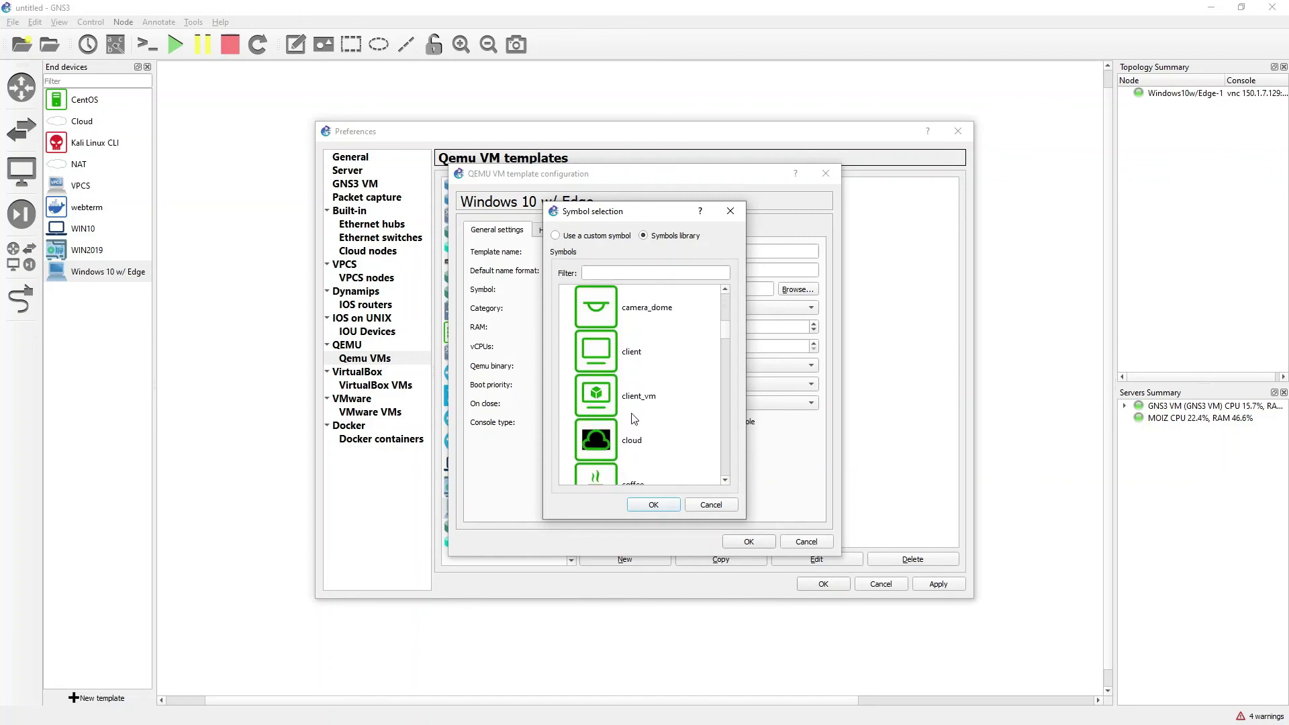
click(602, 358)
click(662, 505)
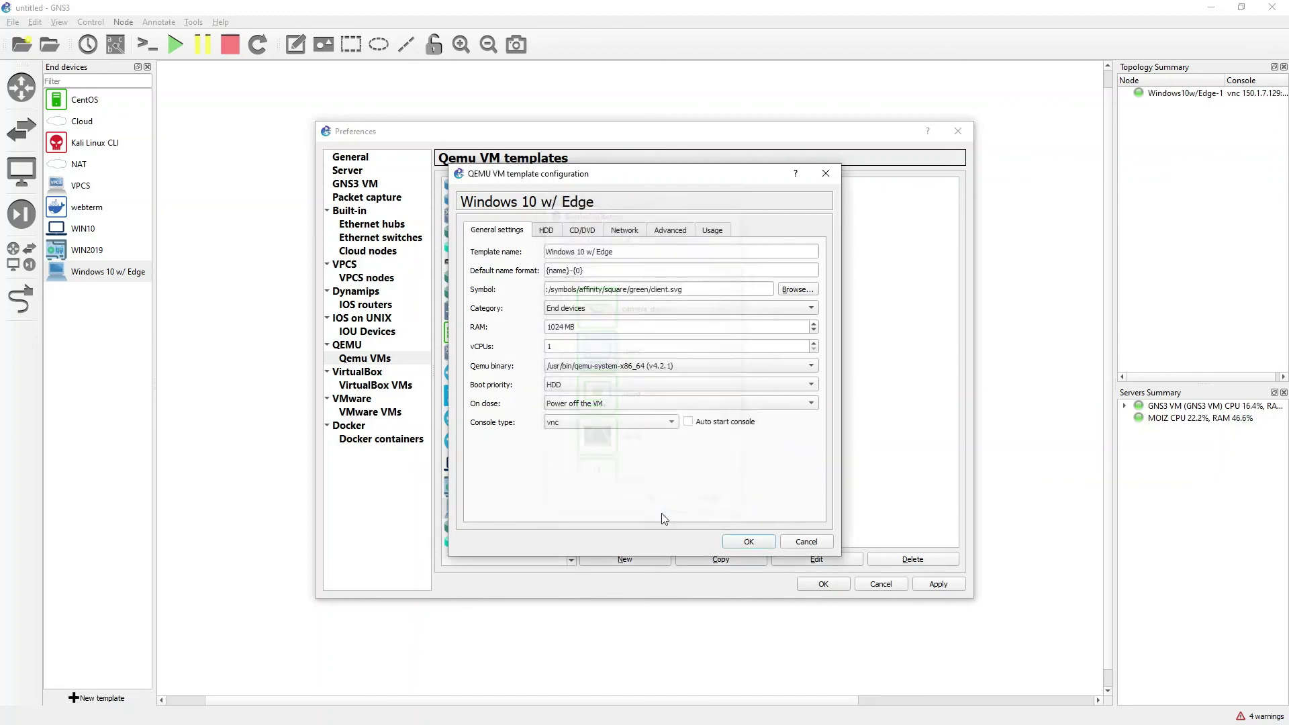
click(761, 541)
click(946, 590)
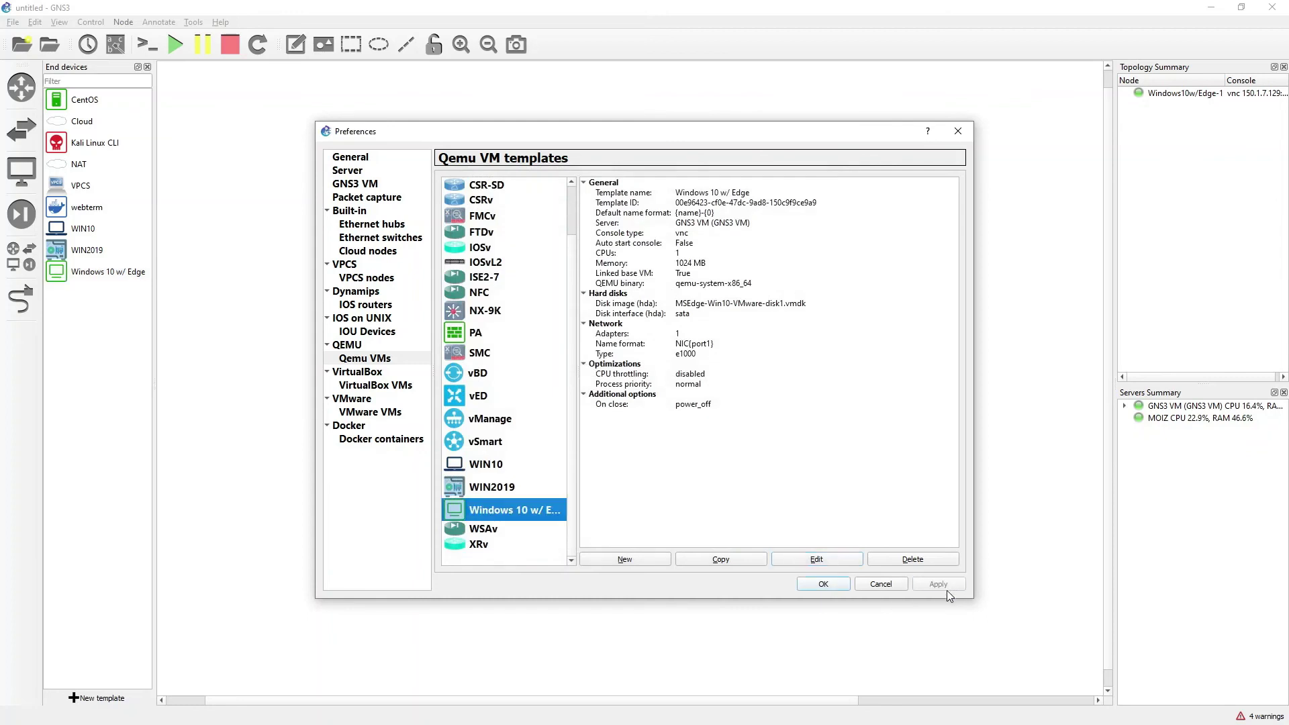
Close Preferences and open the Windows10w/Edge-1 node's console
click(828, 581)
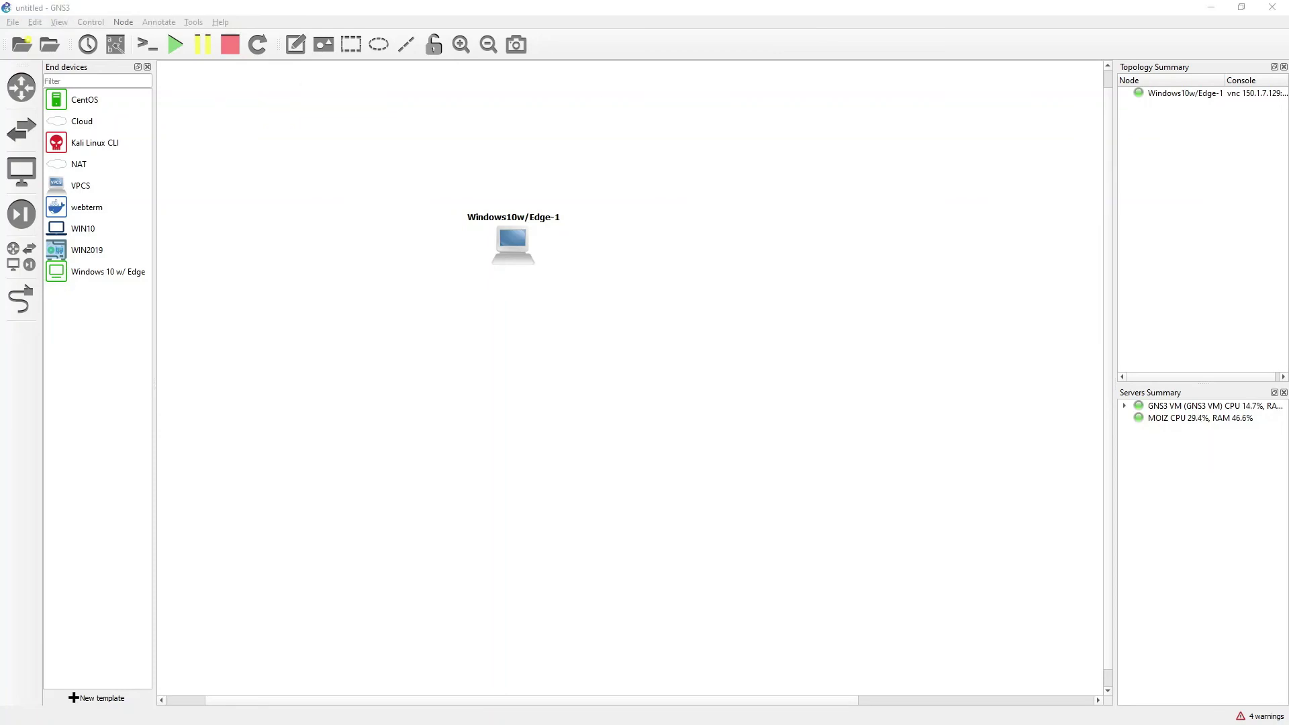
double_click(513, 242)
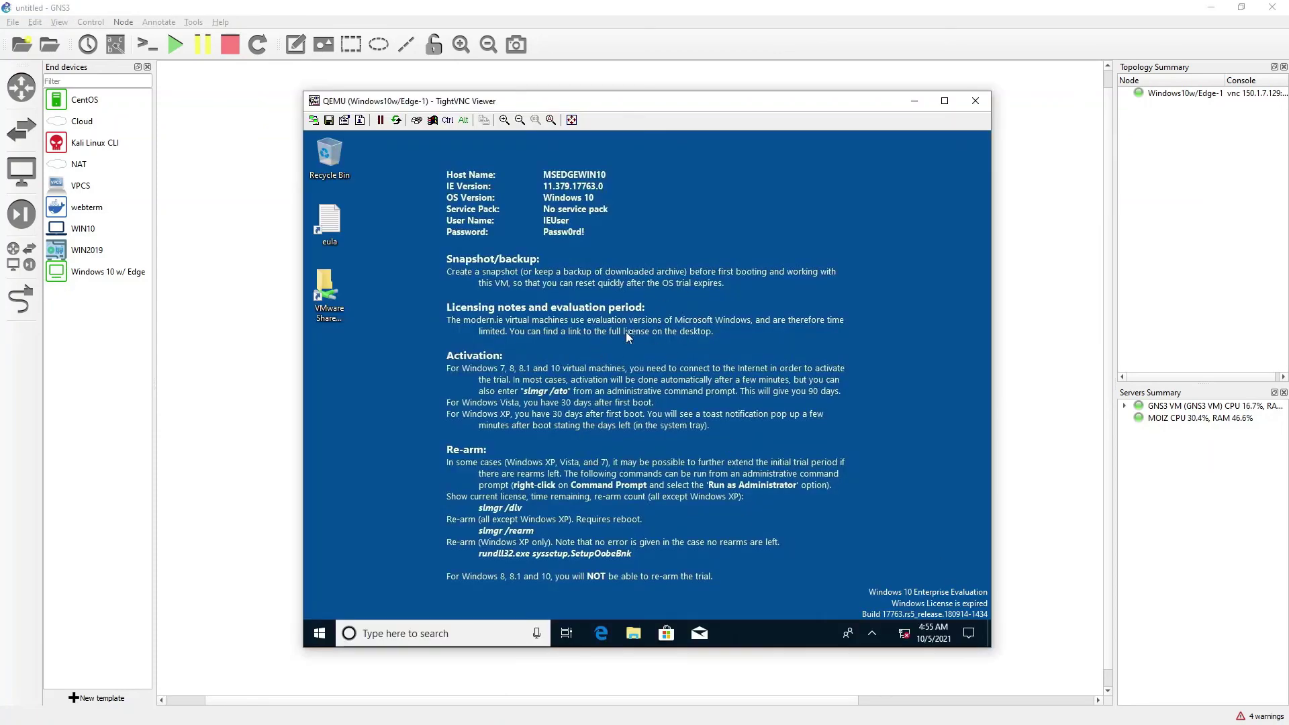